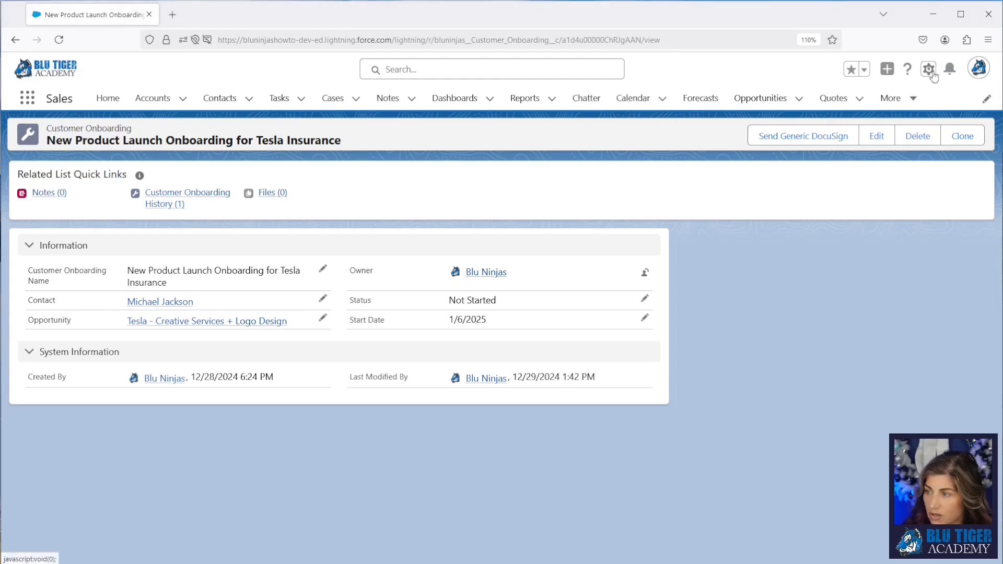
# Step: Open Setup's Object Manager and open the DocuSign Status object found by searching "docusign st"
pyautogui.click(928, 69)
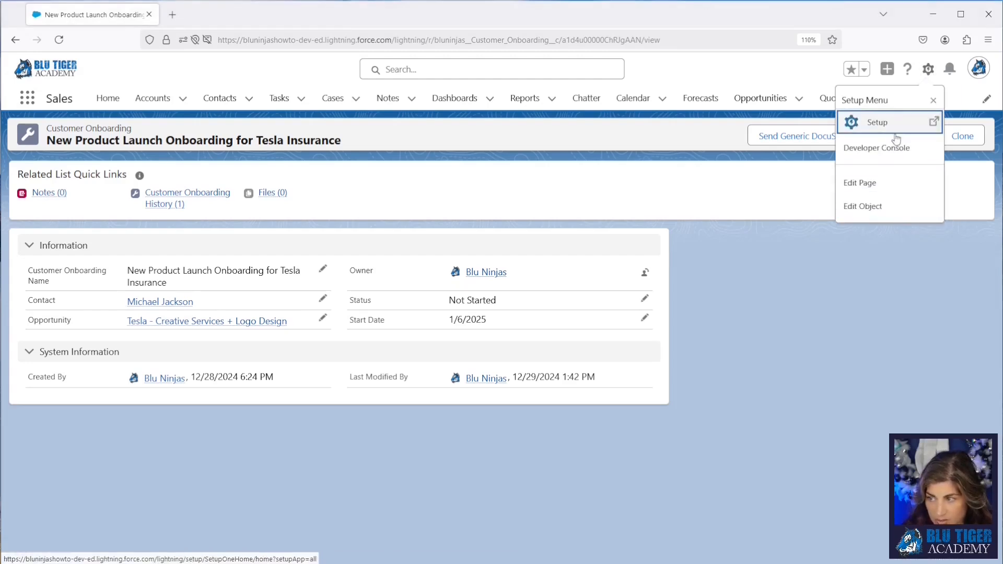
pyautogui.click(878, 122)
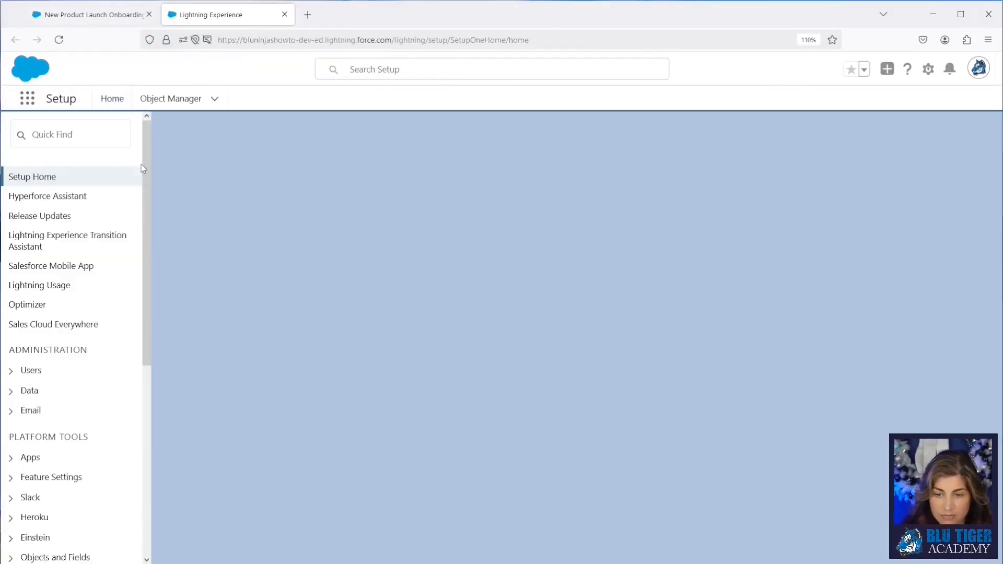
pyautogui.click(146, 101)
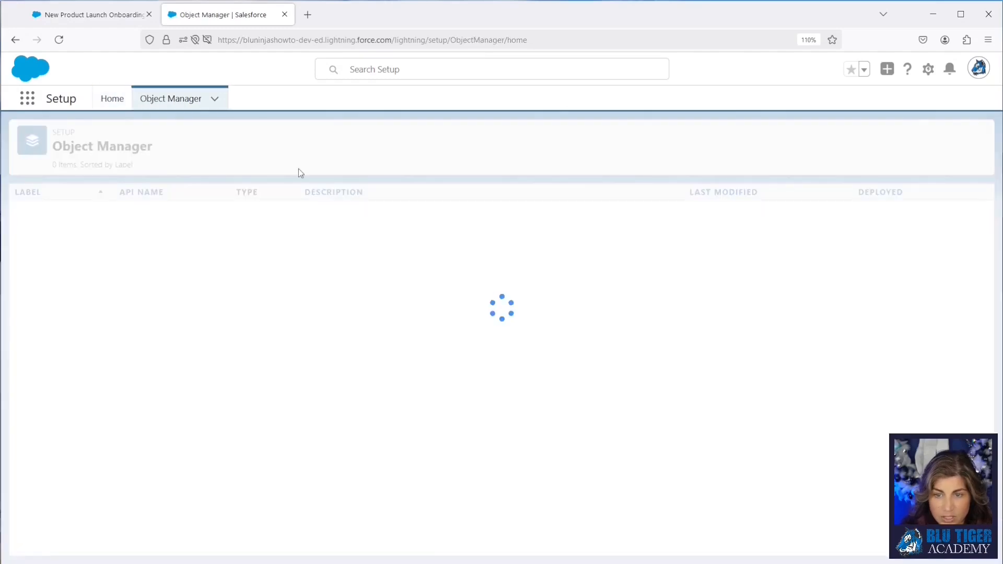
pyautogui.click(785, 139)
pyautogui.write('docusign st')
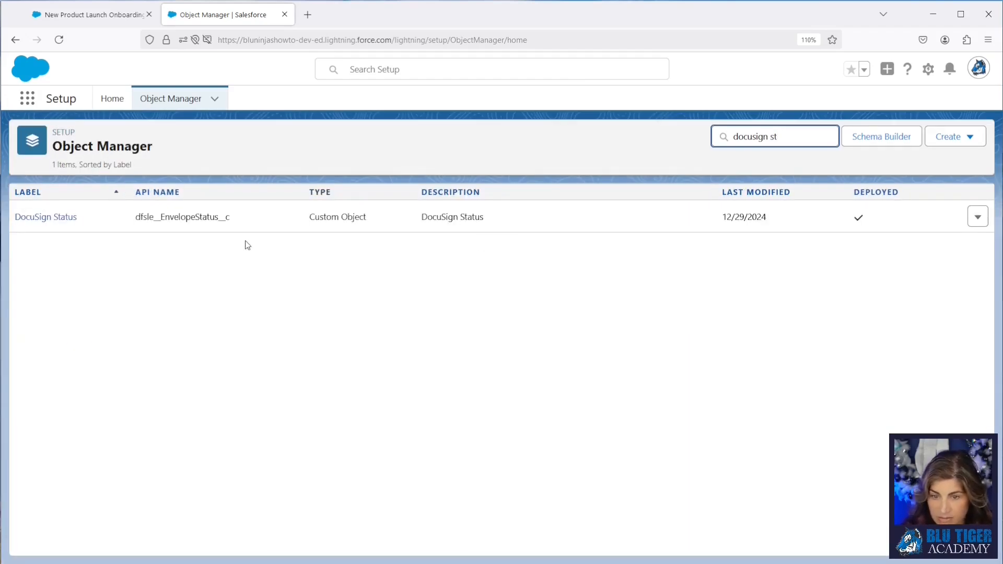
pyautogui.click(65, 217)
pyautogui.click(67, 219)
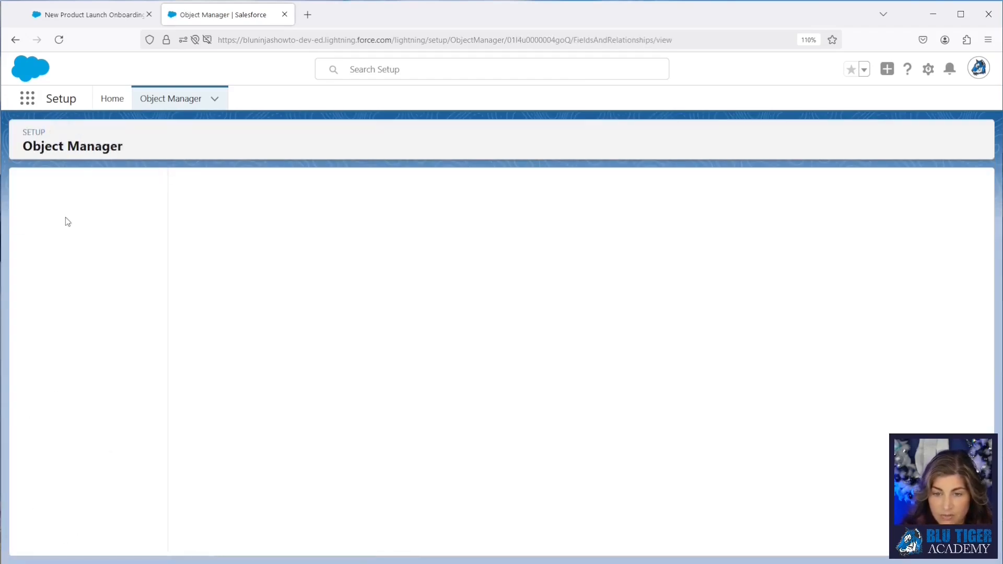
# Step: Start a new custom field on DocuSign Status of the Lookup Relationship data type
pyautogui.click(699, 184)
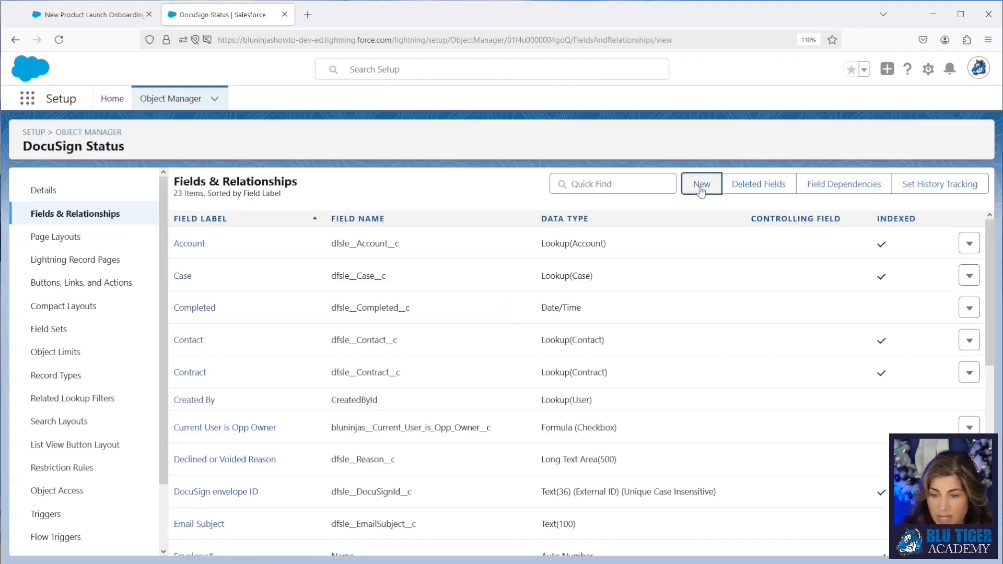
pyautogui.click(233, 411)
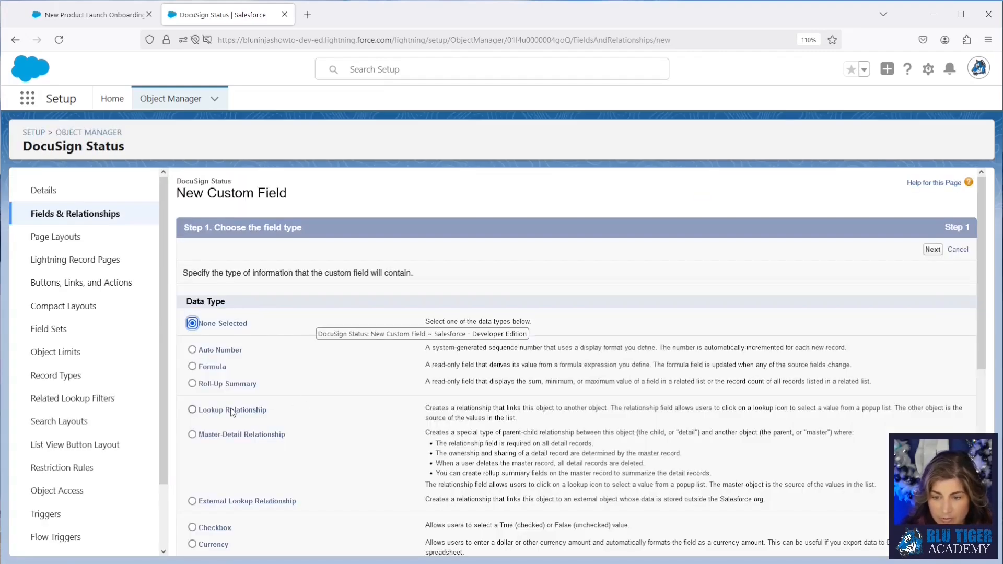
pyautogui.click(933, 250)
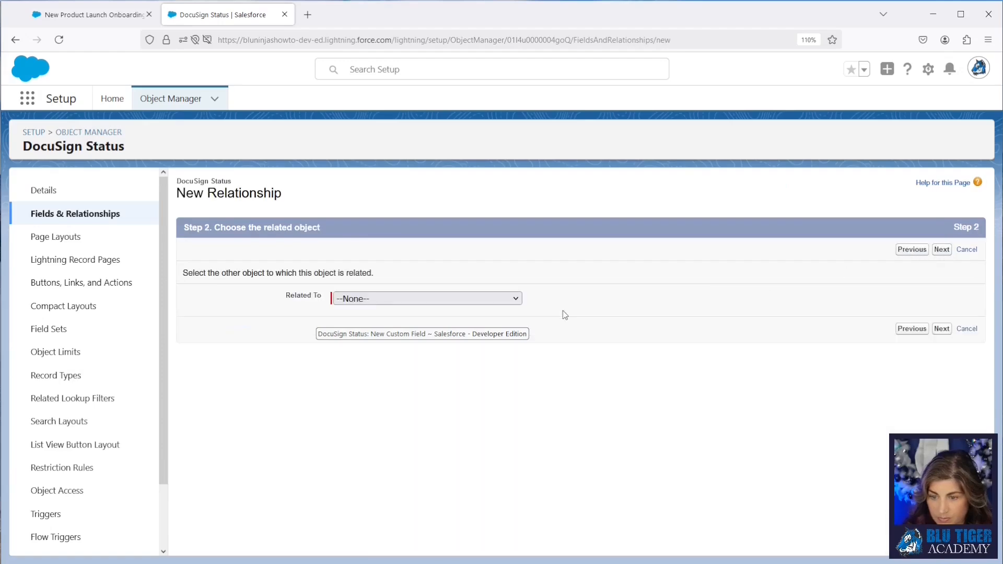
# Step: Choose Customer Onboarding as the related object for the lookup and continue
pyautogui.click(378, 299)
pyautogui.scroll(-6, 381, 418)
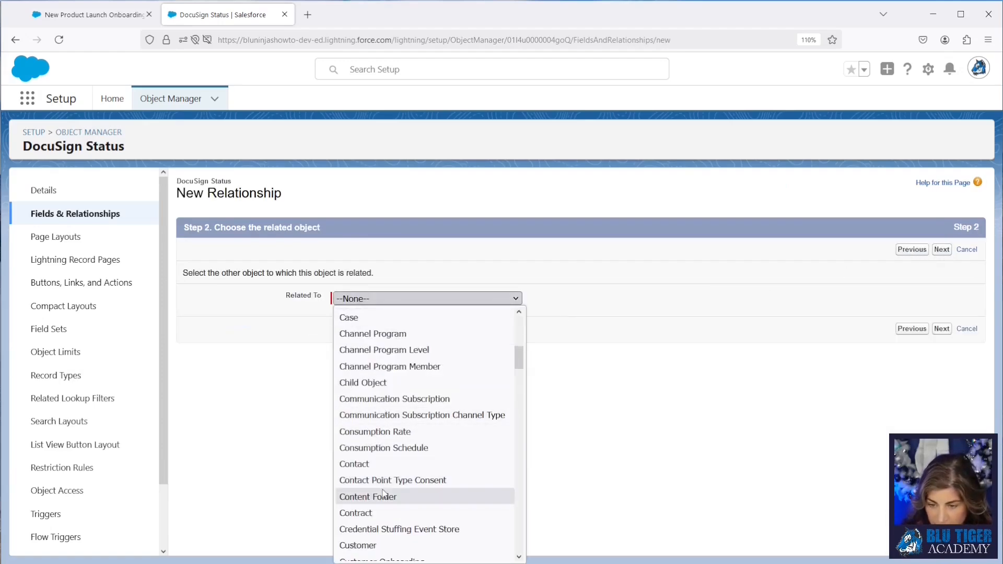
pyautogui.scroll(-2, 384, 494)
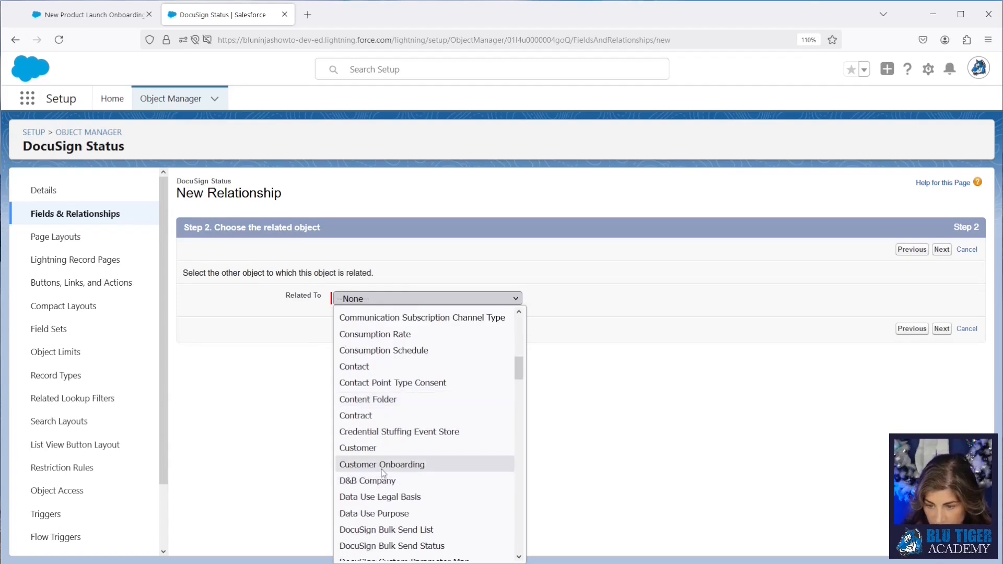
pyautogui.click(382, 466)
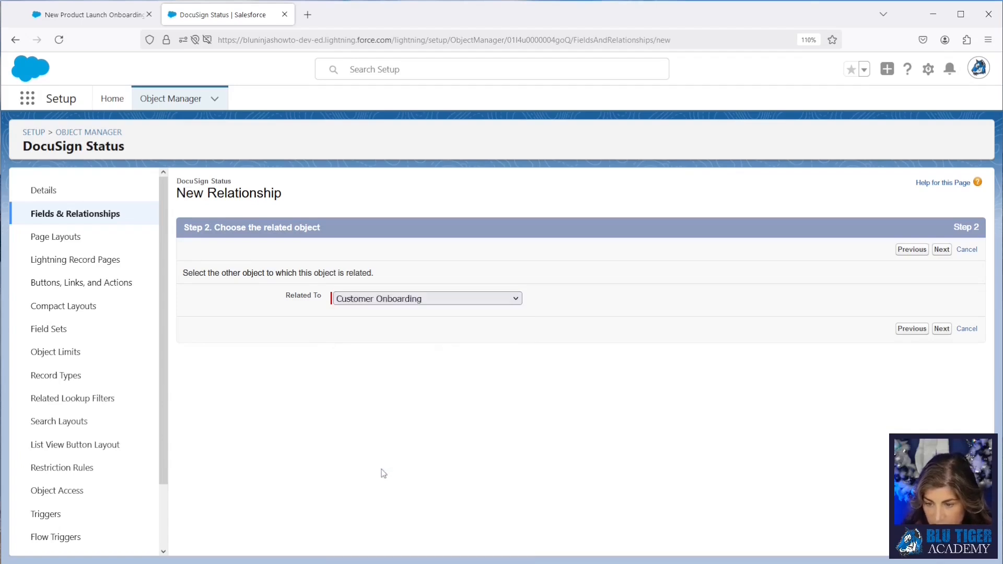
pyautogui.click(941, 250)
# Step: Keep the Customer Onboarding label, page layouts and DocuSign Status related list defaults and save the lookup field
pyautogui.press('Tab')
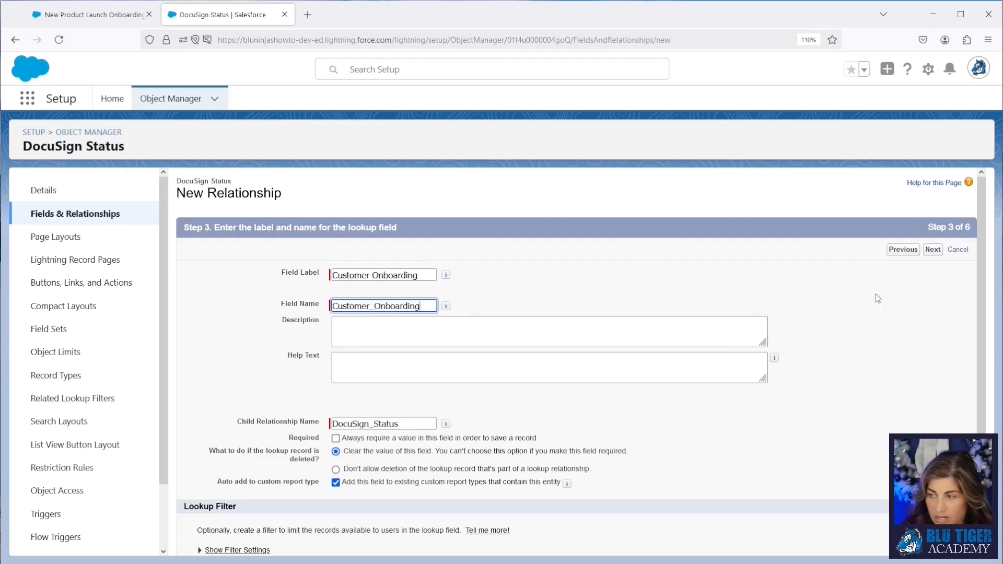
pyautogui.click(935, 251)
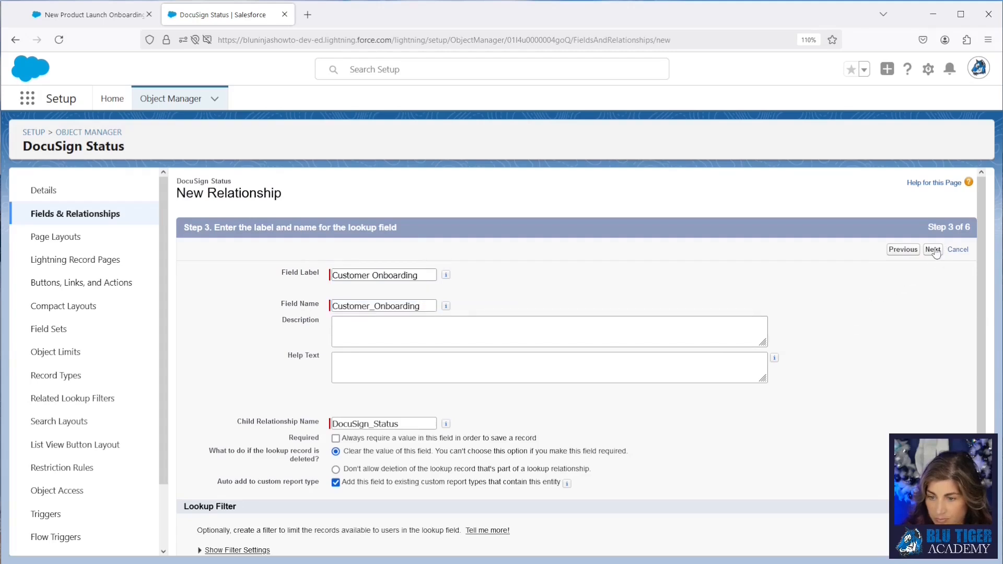
pyautogui.click(934, 250)
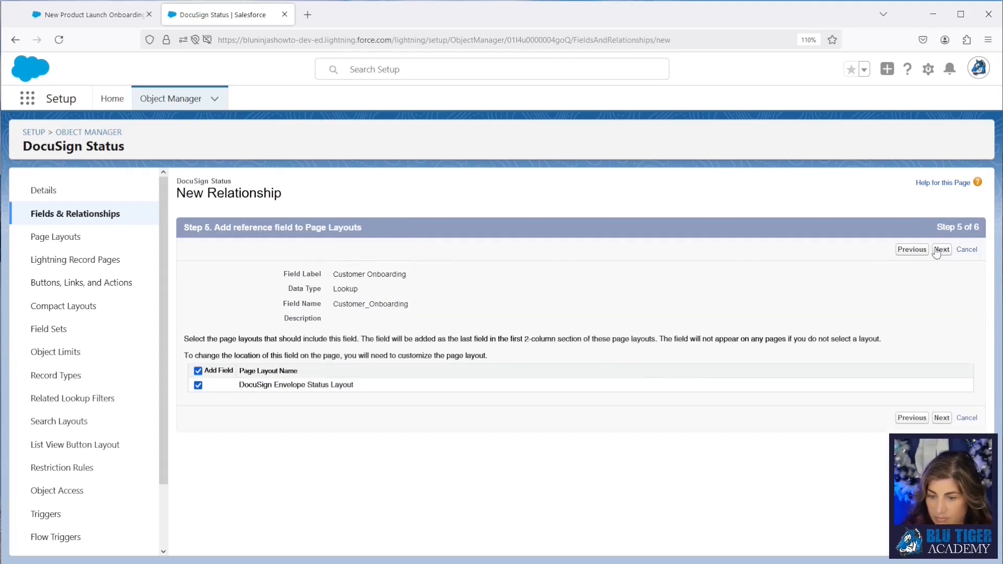
pyautogui.click(941, 249)
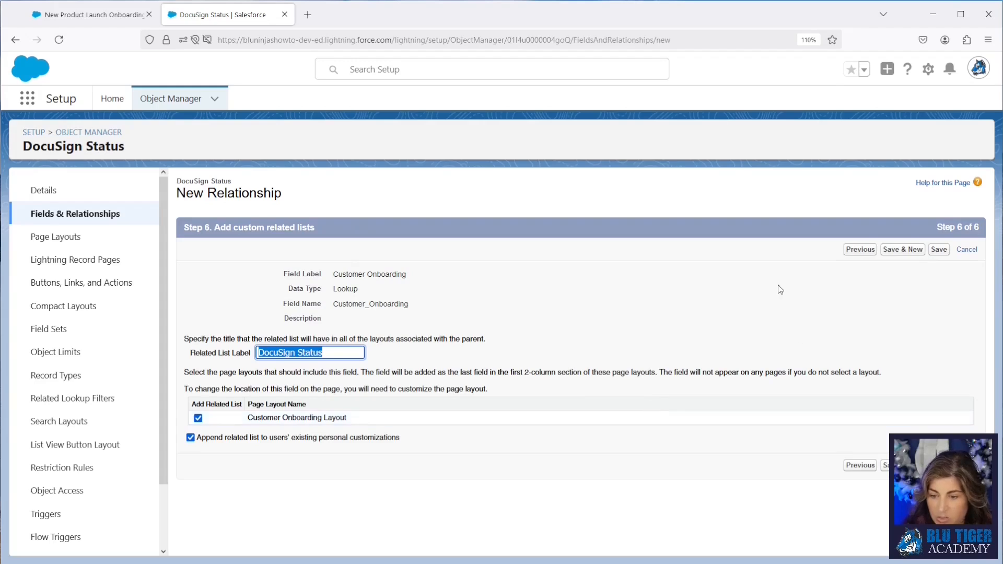
pyautogui.click(932, 253)
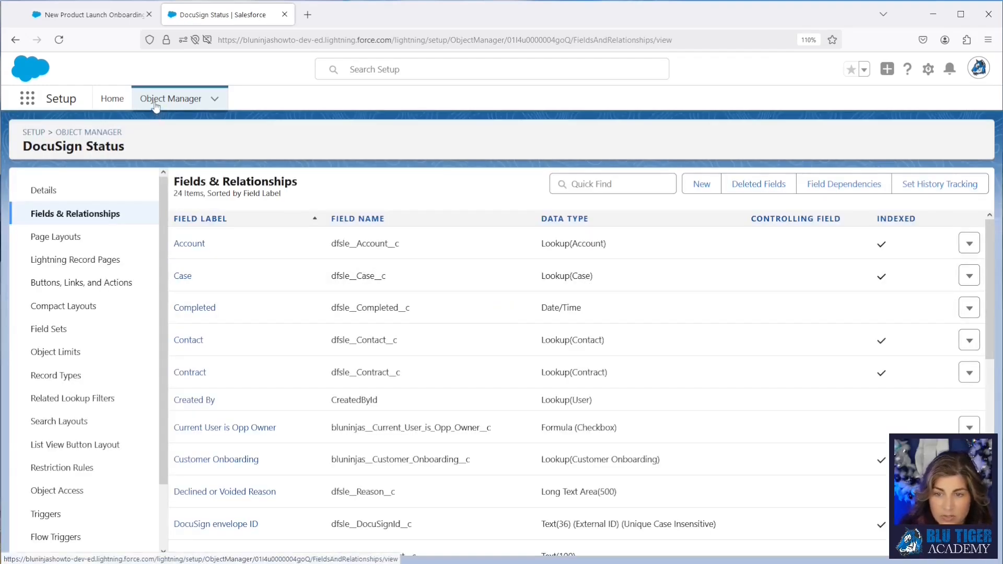
# Step: Open the Customer Onboarding Layout page layout of the Customer Onboarding object
pyautogui.click(156, 104)
pyautogui.click(752, 140)
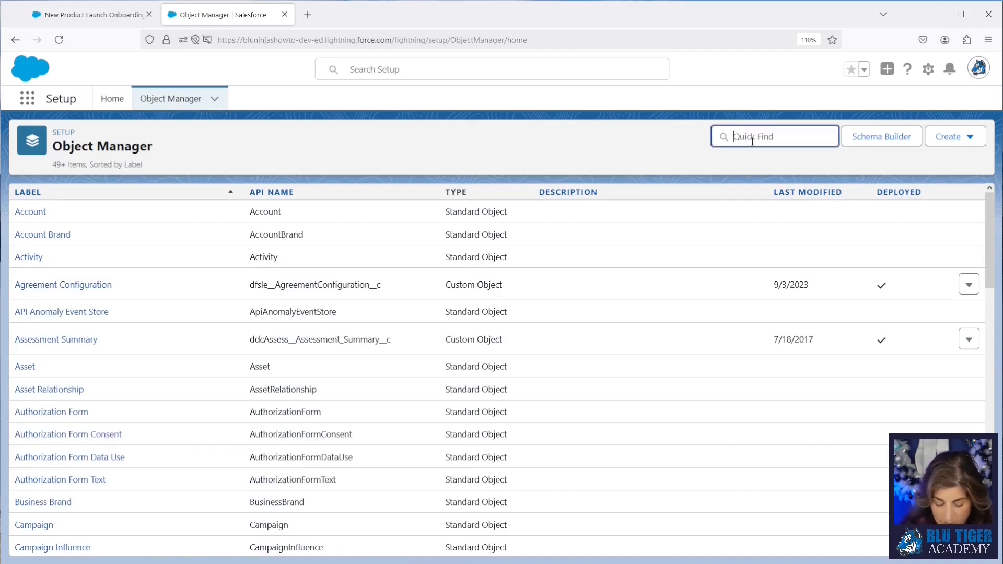
pyautogui.write('customer')
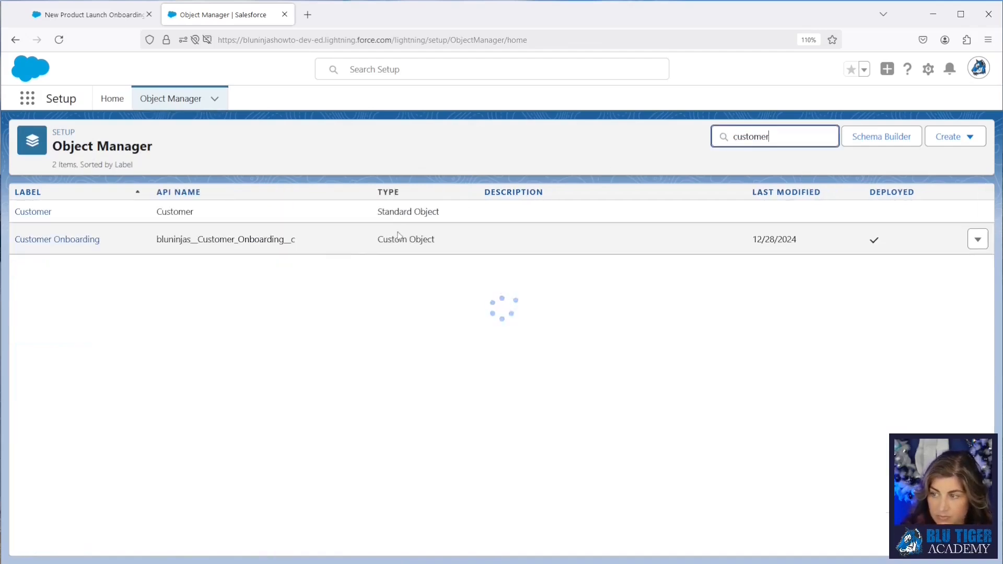
pyautogui.click(84, 238)
pyautogui.click(80, 245)
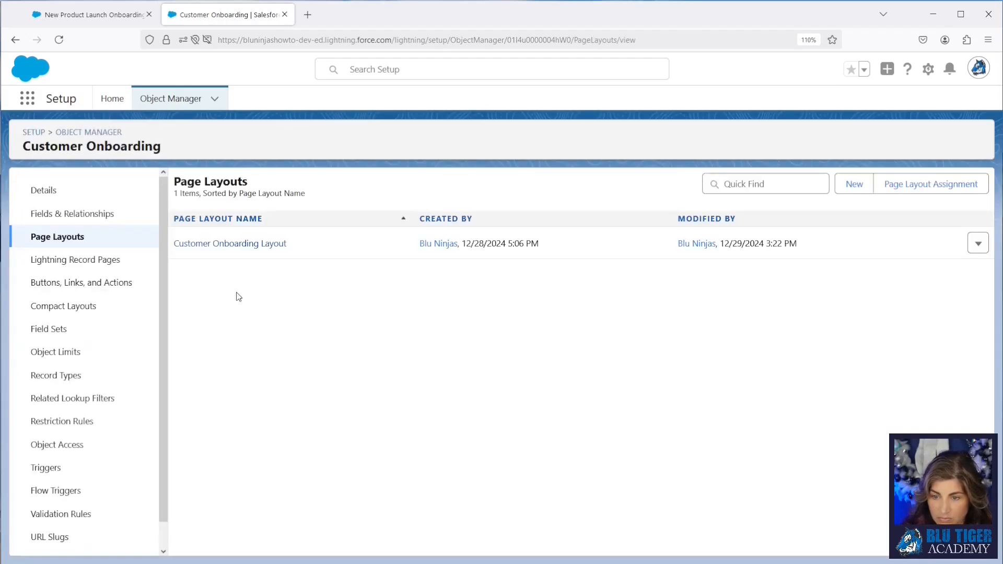
pyautogui.click(237, 245)
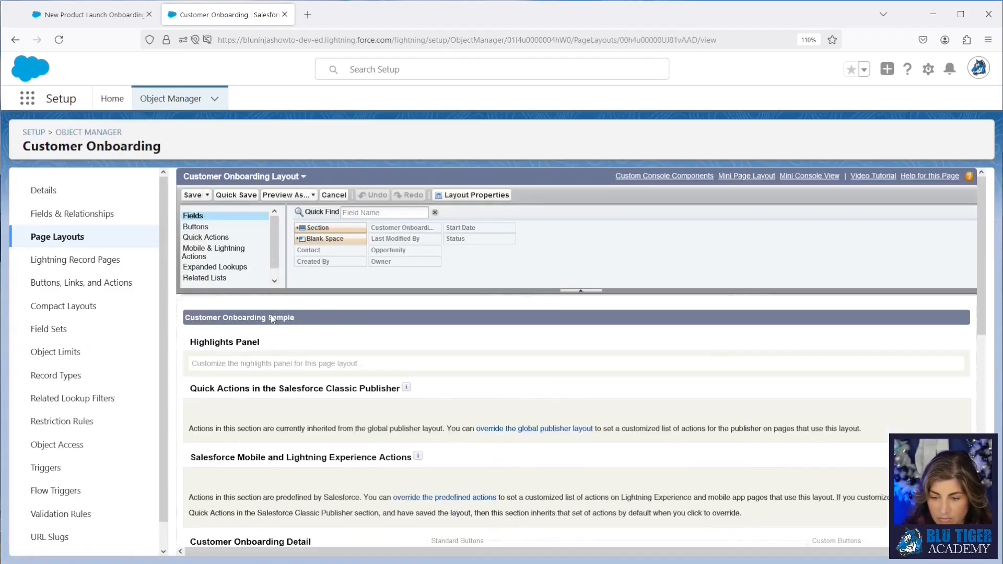
# Step: Move the DocuSign Status related list to the top of the Related Lists section
pyautogui.scroll(-4, 271, 315)
pyautogui.scroll(-3, 276, 435)
pyautogui.scroll(-4, 276, 435)
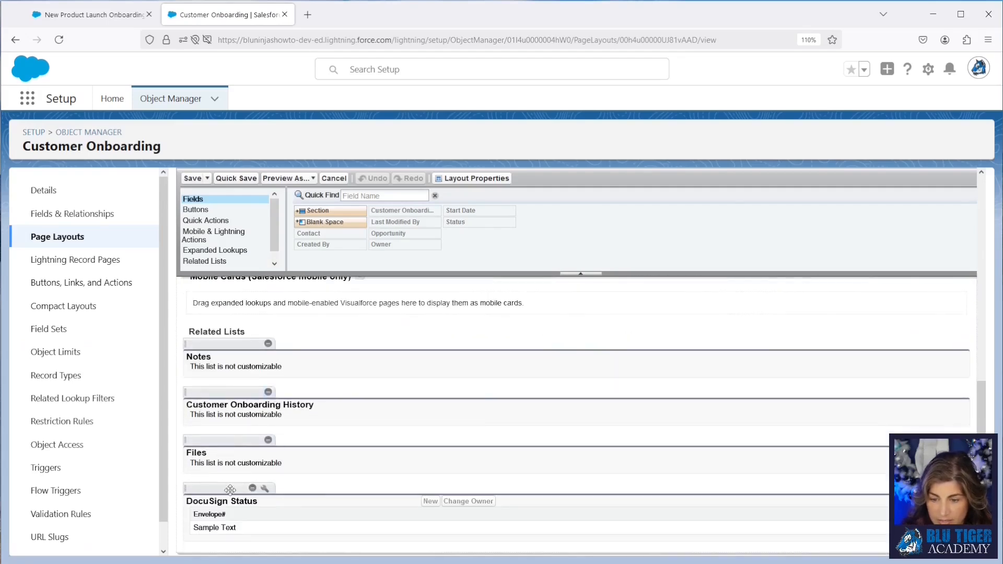
pyautogui.moveTo(229, 486); pyautogui.dragTo(231, 354)
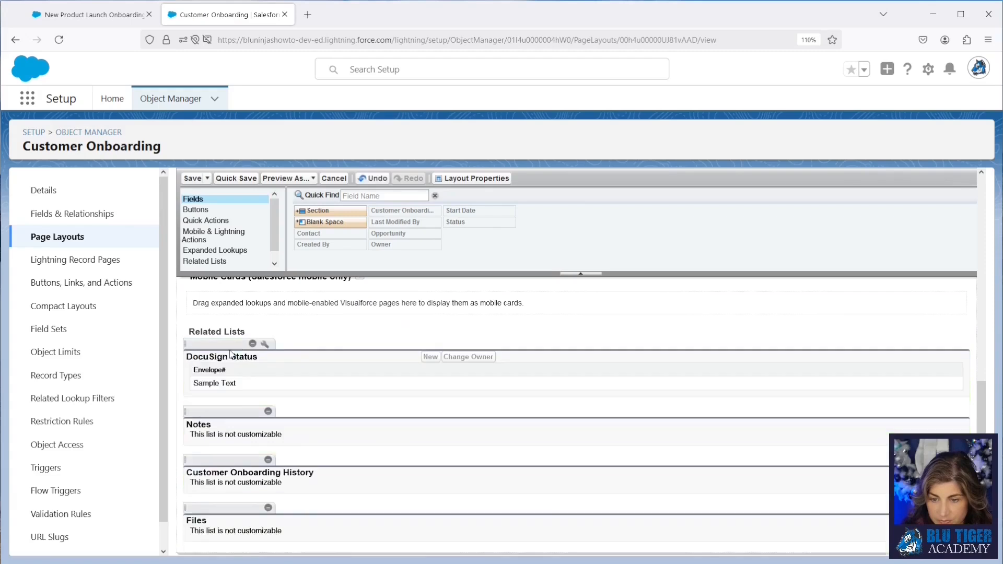
# Step: Open the DocuSign Status related list properties and add the Sent and Status columns
pyautogui.click(265, 344)
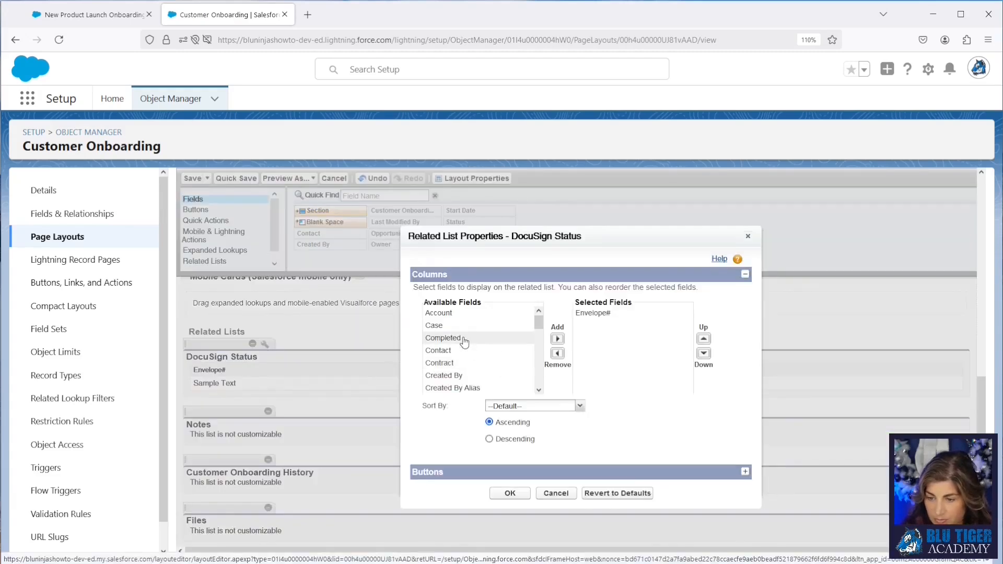
pyautogui.scroll(-10, 464, 342)
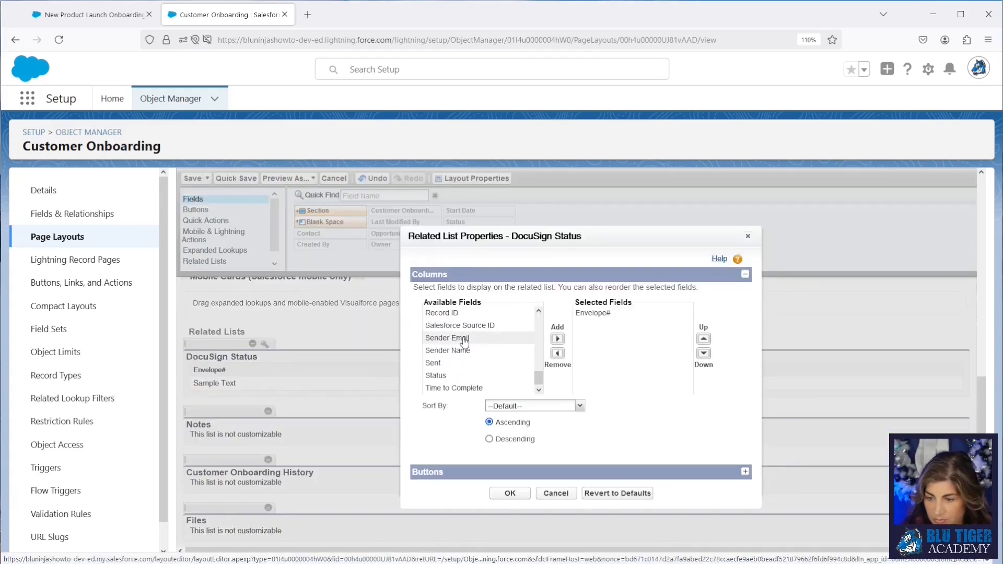
pyautogui.click(462, 363)
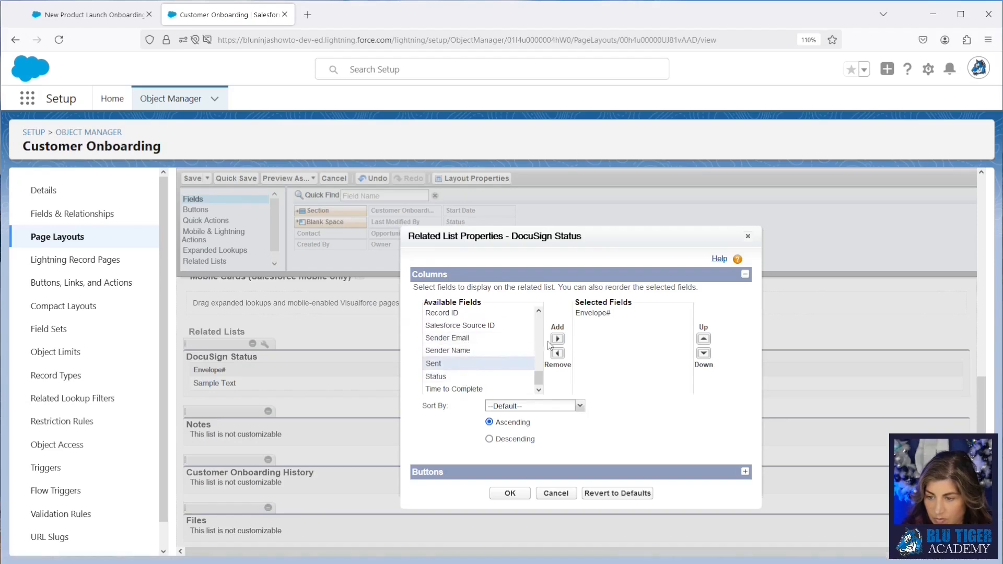
pyautogui.click(557, 339)
pyautogui.click(436, 375)
pyautogui.click(557, 339)
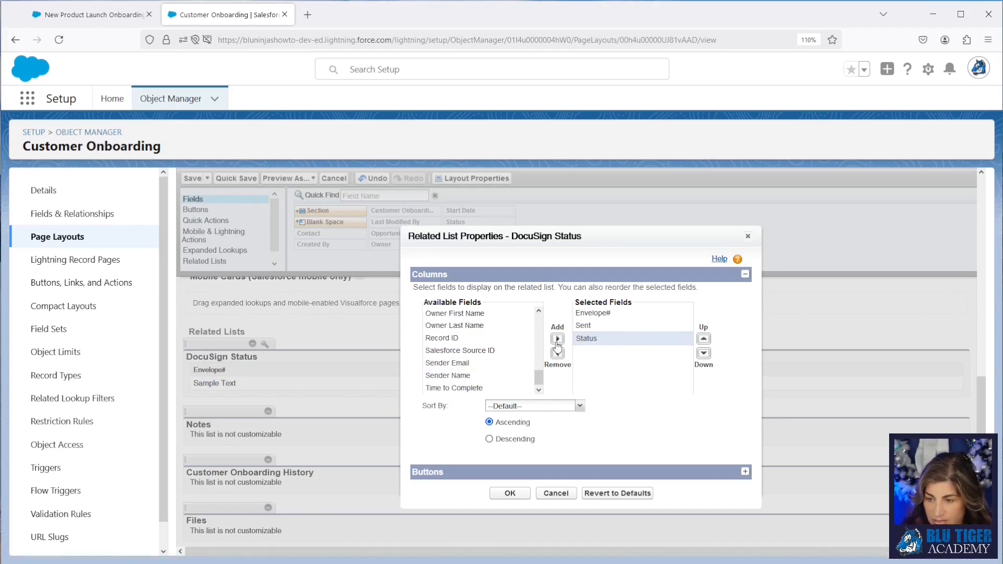
# Step: Add the Completed and Contact columns and move Status above Sent in the selected fields
pyautogui.scroll(8, 499, 350)
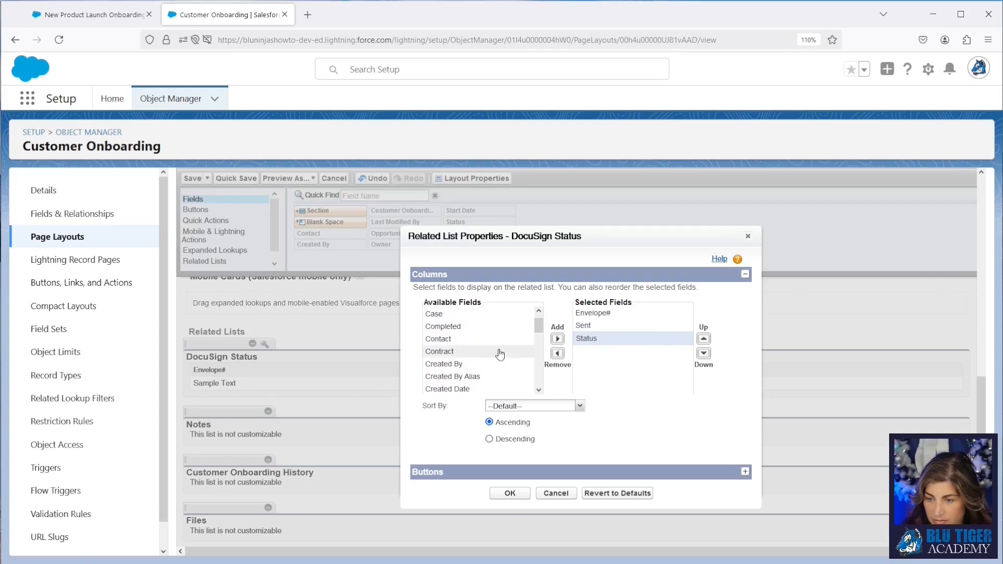
pyautogui.scroll(1, 500, 354)
pyautogui.click(496, 338)
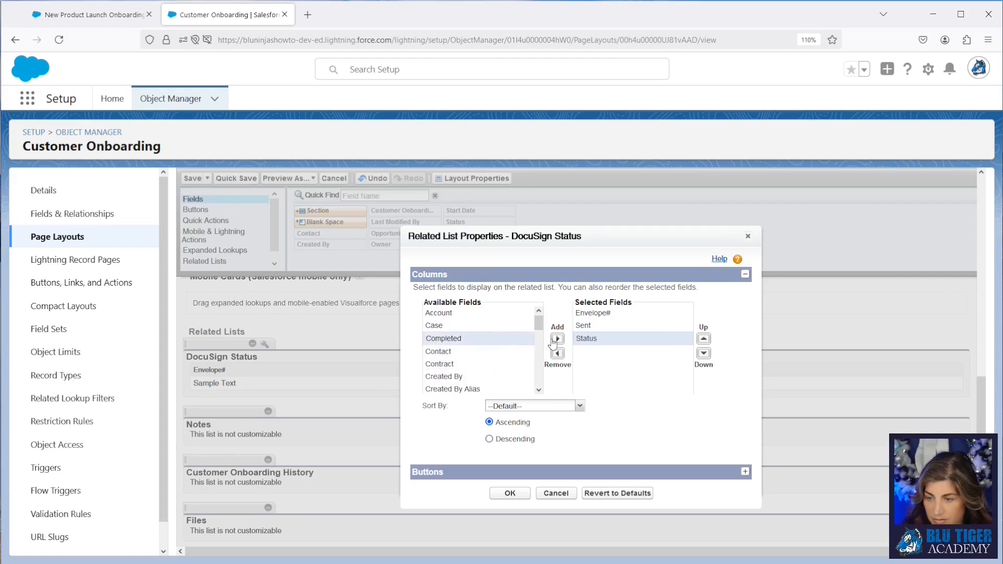
pyautogui.click(557, 339)
pyautogui.click(509, 338)
pyautogui.click(557, 338)
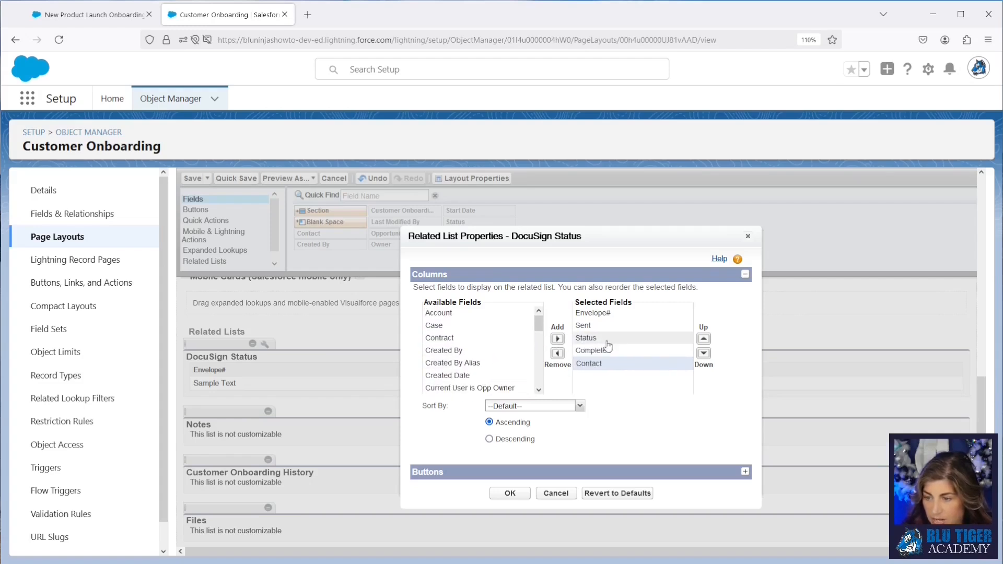
pyautogui.click(606, 340)
pyautogui.click(703, 340)
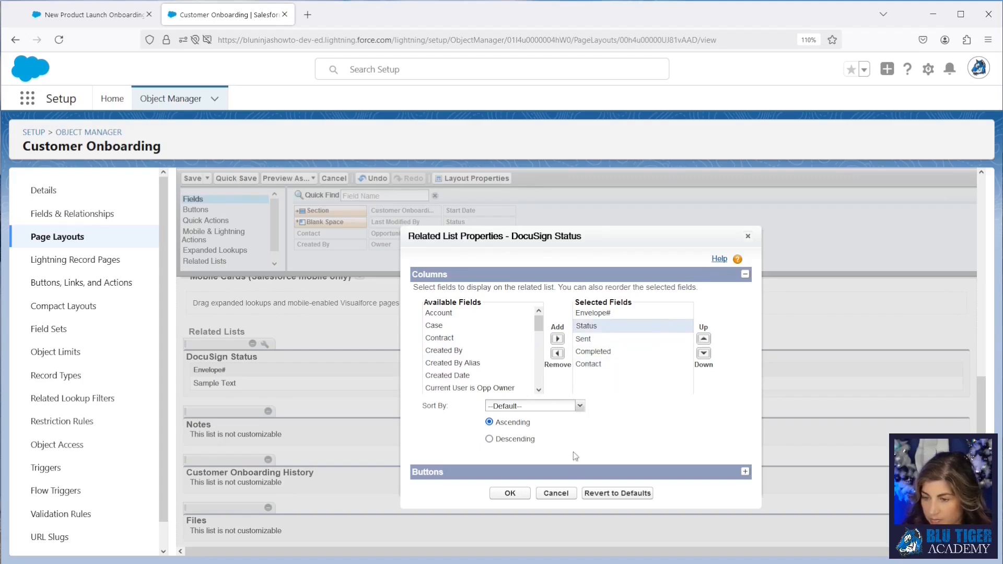
# Step: Add the Salesforce Source ID column to the DocuSign Status related list
pyautogui.scroll(-3, 459, 344)
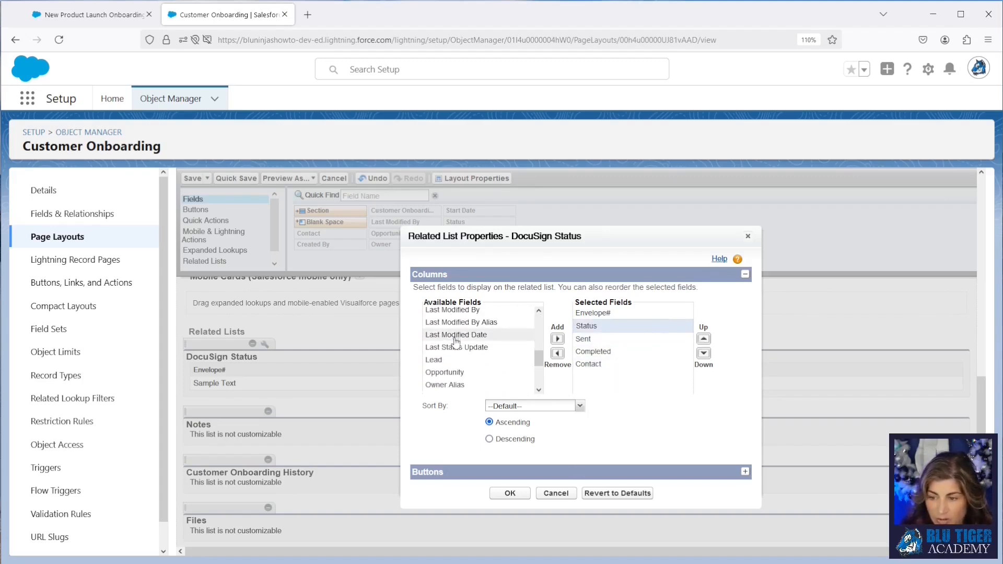
pyautogui.scroll(-3, 456, 345)
pyautogui.click(457, 351)
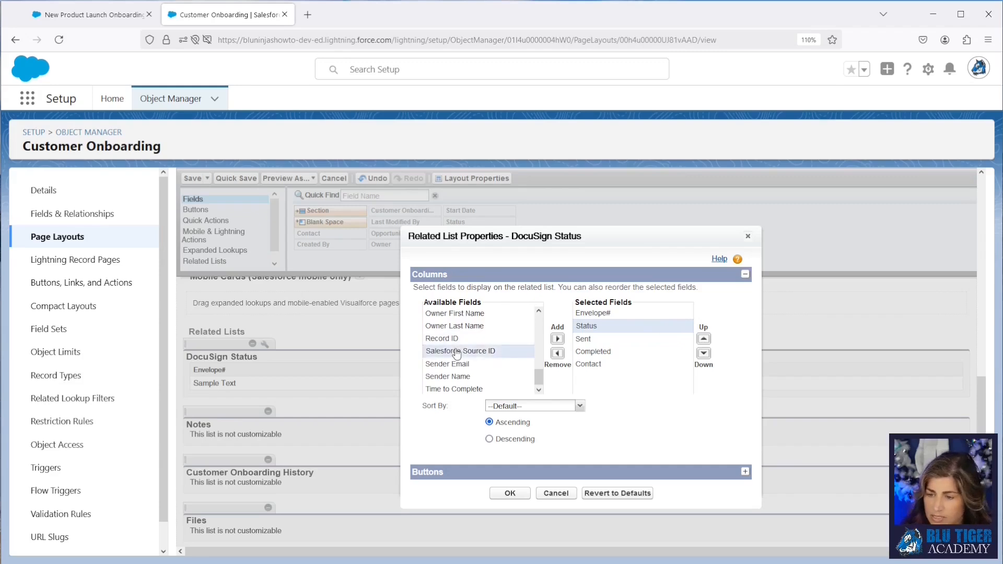
pyautogui.click(558, 339)
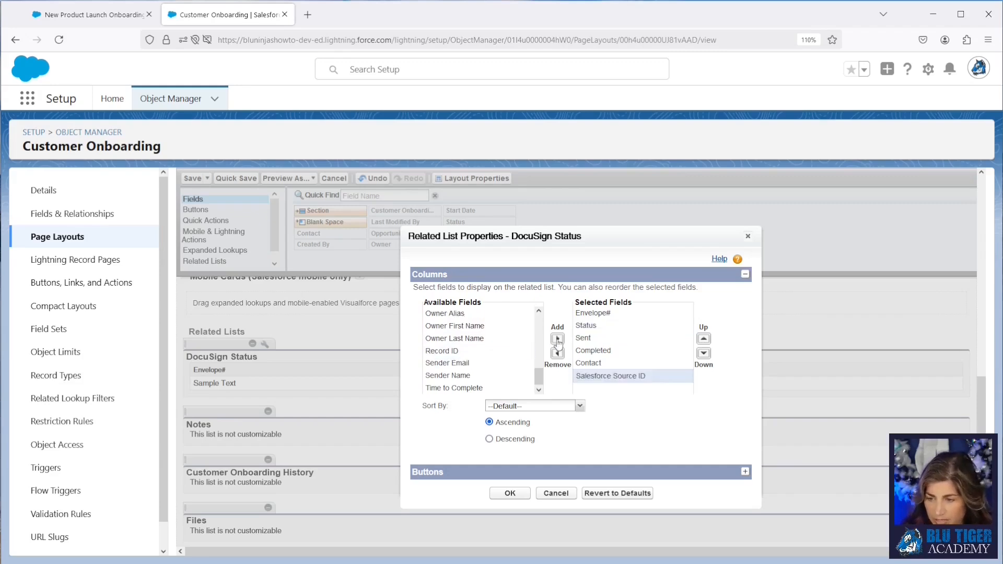
# Step: Apply the related list properties and save the layout, overwriting users' related list customizations
pyautogui.click(517, 494)
pyautogui.click(238, 180)
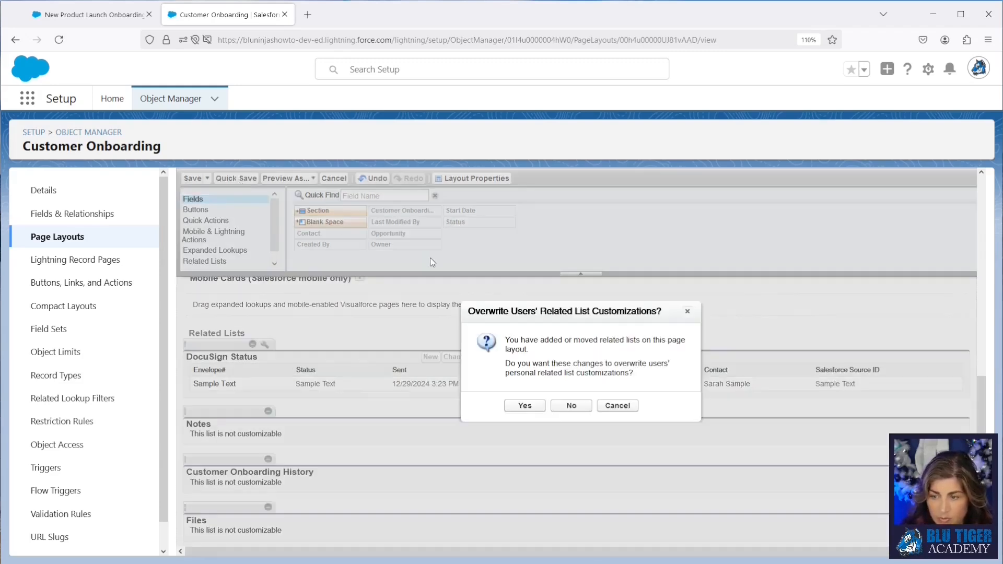
pyautogui.click(525, 406)
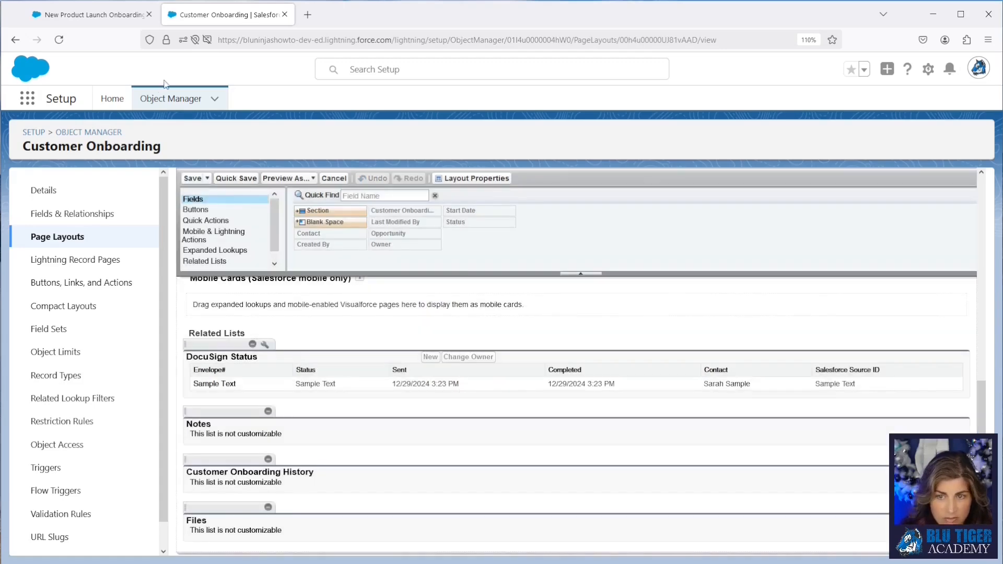
# Step: Switch to the New Product Launch Onboarding for Tesla Insurance record tab and reload the page
pyautogui.click(100, 12)
pyautogui.click(60, 41)
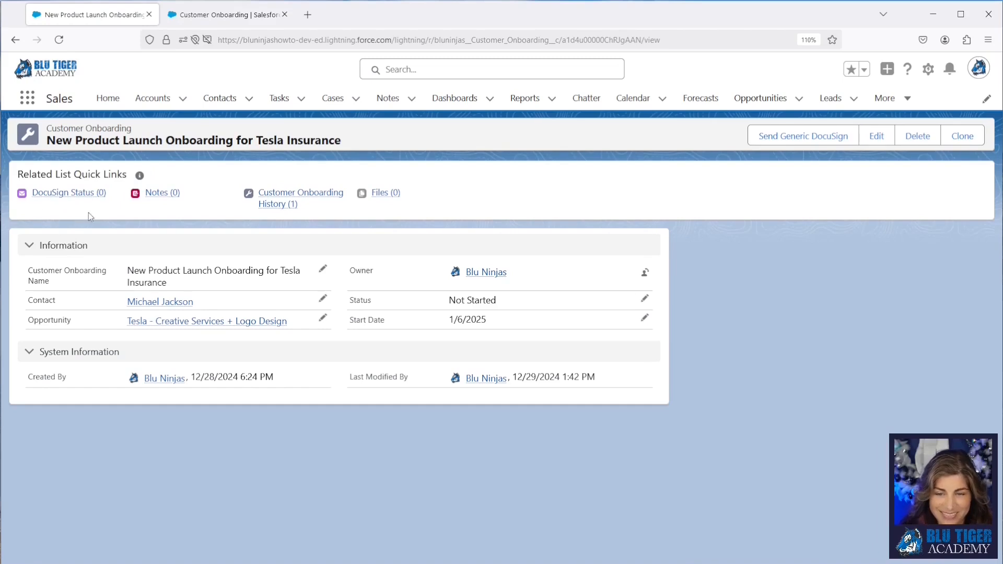
pyautogui.moveTo(71, 197)
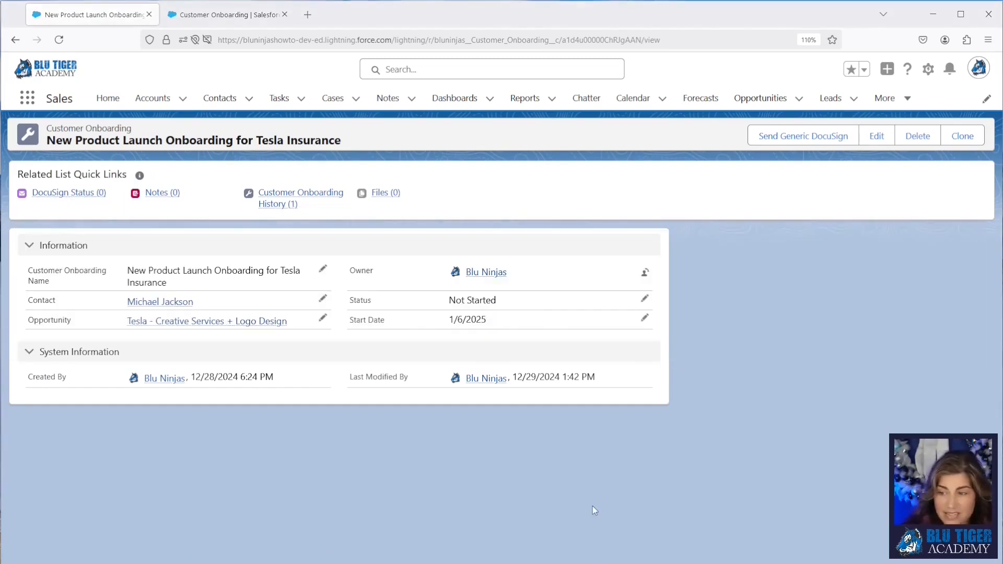
# Step: Open Setup and go to the Flows page by searching for flow
pyautogui.click(928, 69)
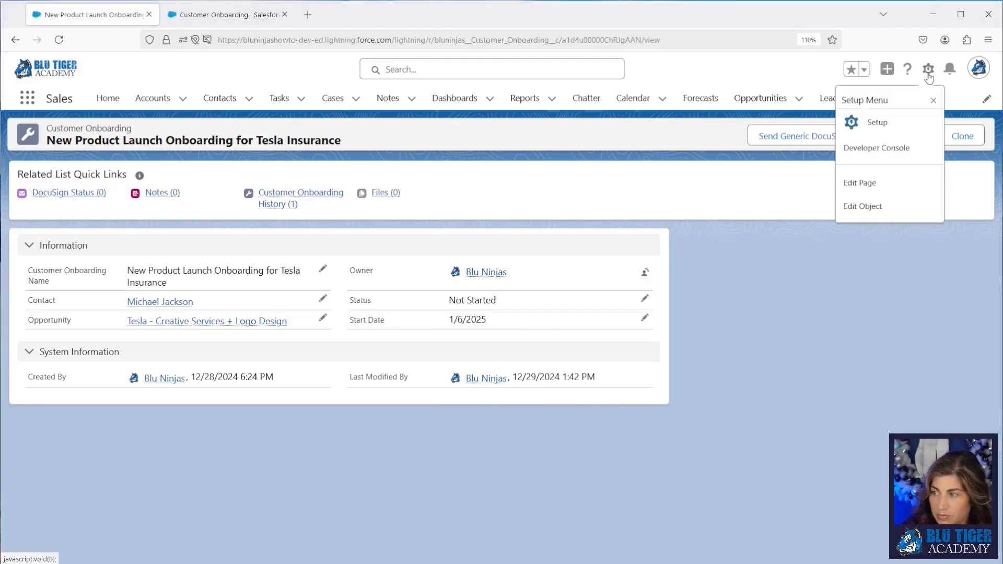
pyautogui.click(920, 123)
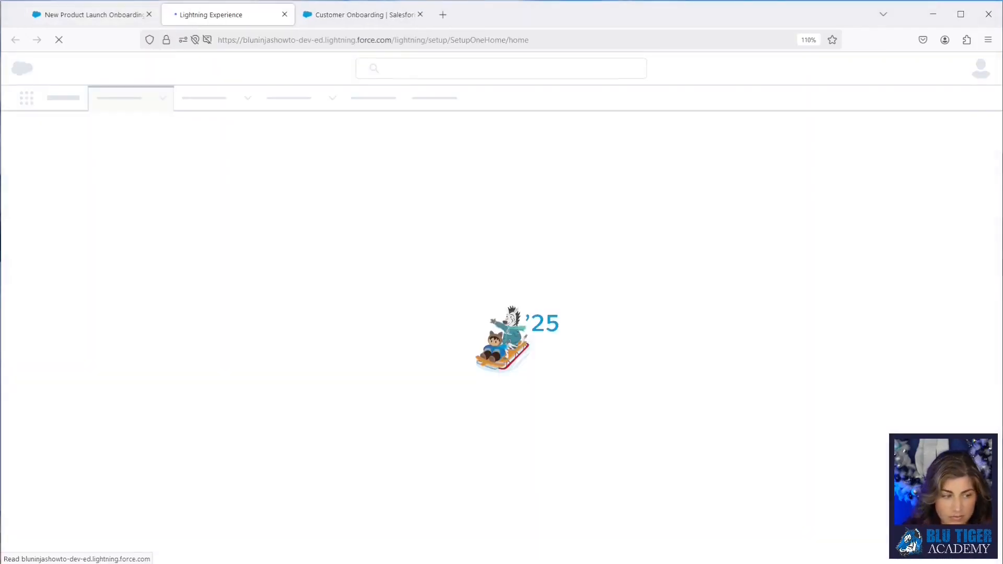
pyautogui.write('flow')
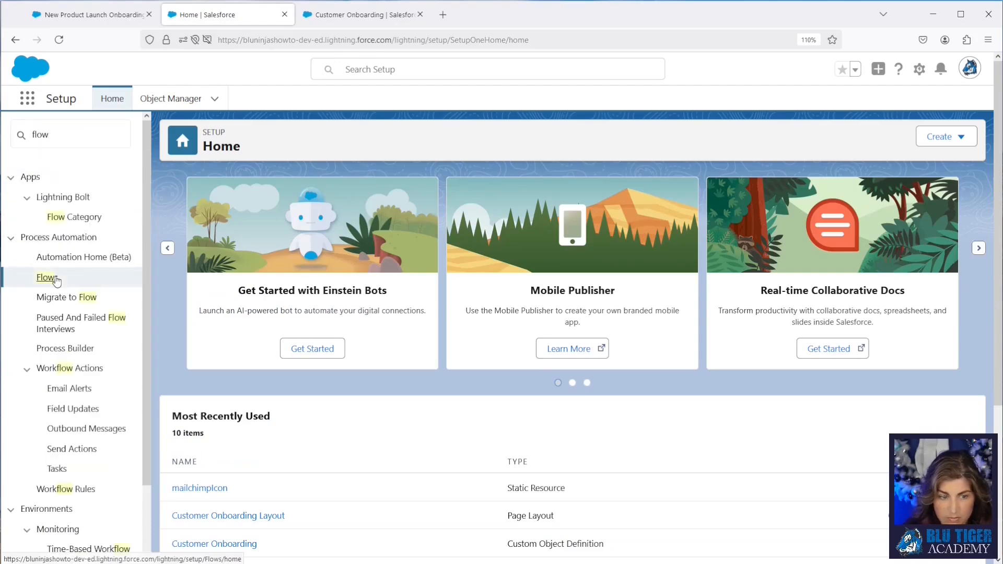
pyautogui.click(47, 278)
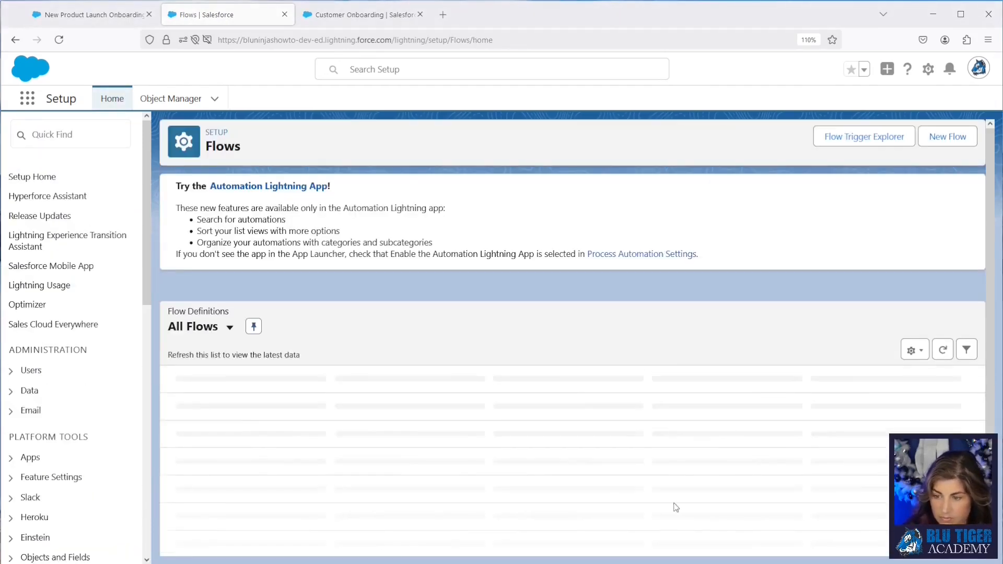
# Step: Start a new flow of type Record-Triggered Flow
pyautogui.click(936, 136)
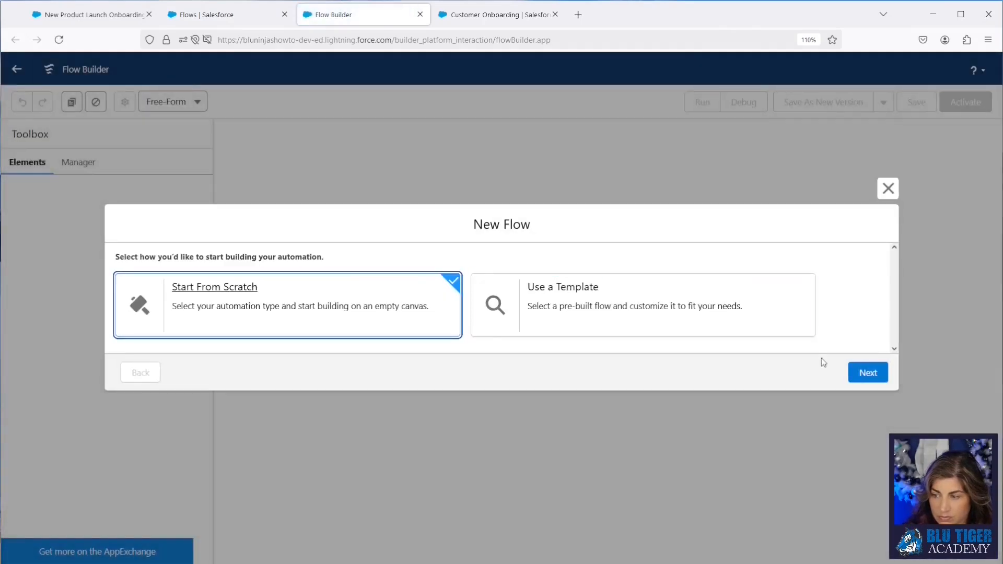
pyautogui.click(858, 372)
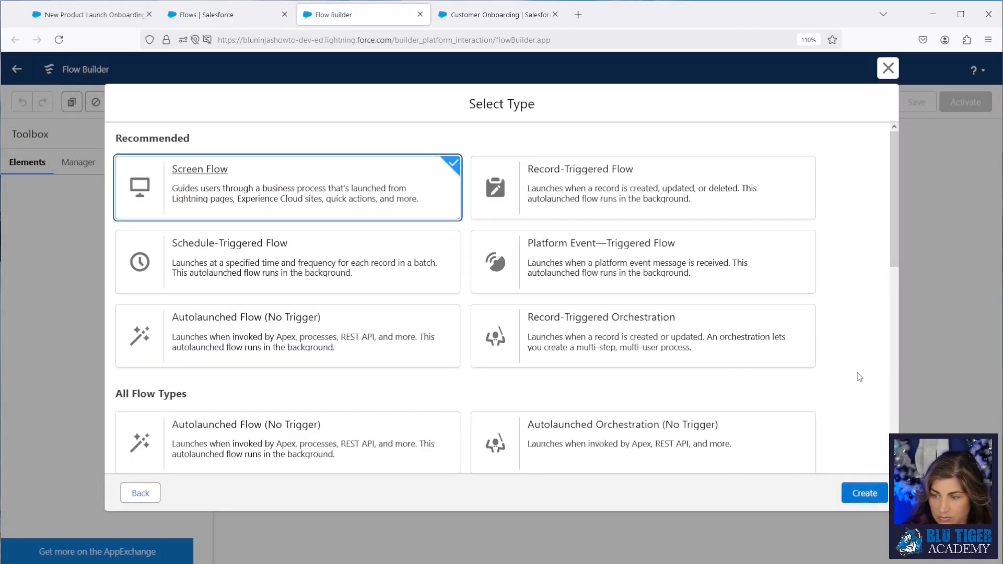
pyautogui.click(794, 209)
pyautogui.click(879, 490)
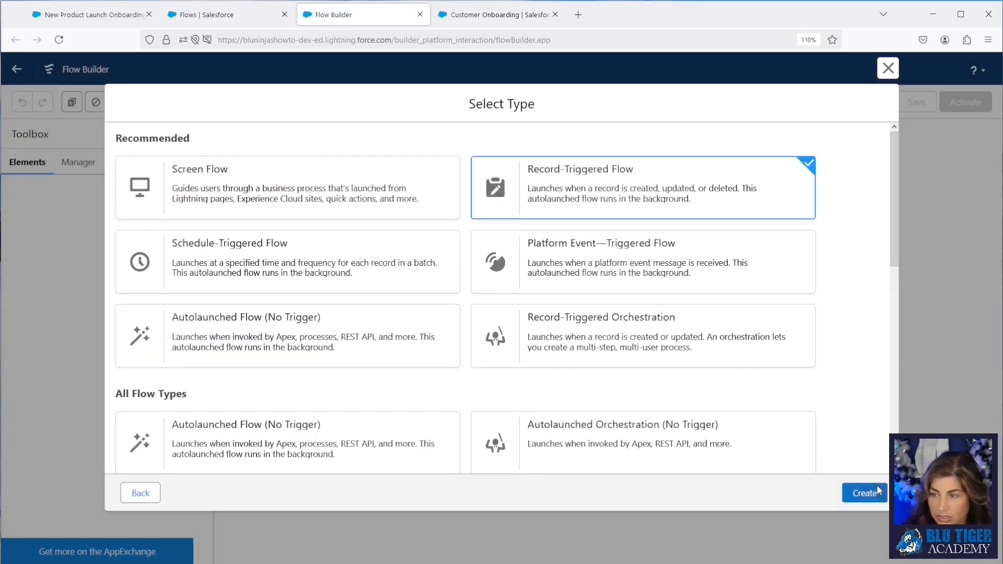
pyautogui.click(494, 242)
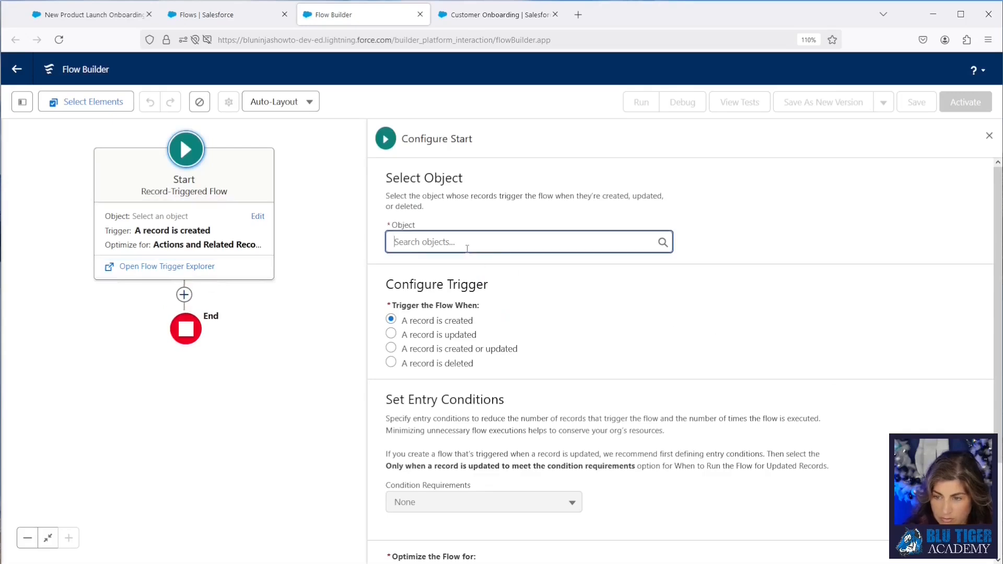
# Step: Set the flow's triggering object to DocuSign Status
pyautogui.write('docusign status')
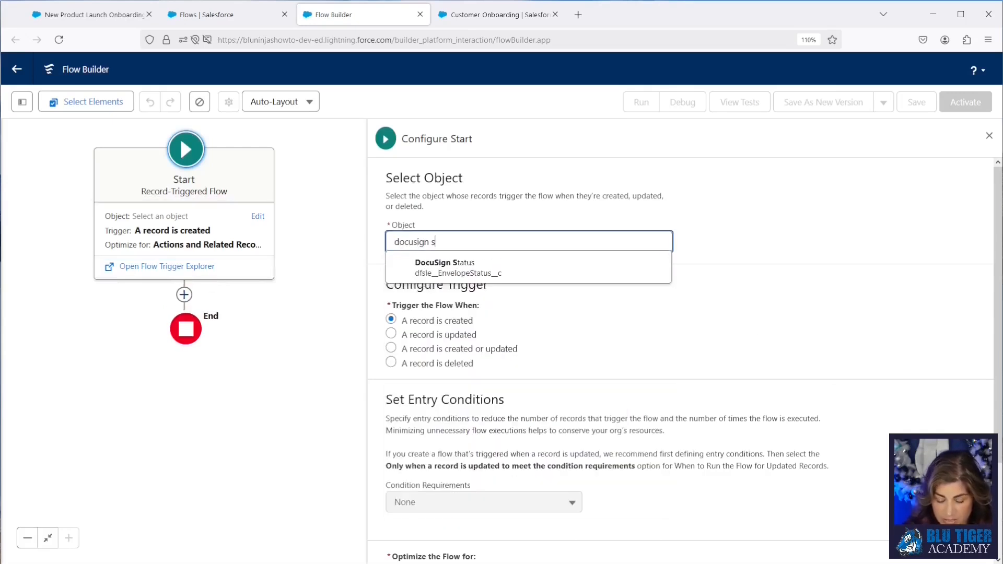
pyautogui.click(484, 268)
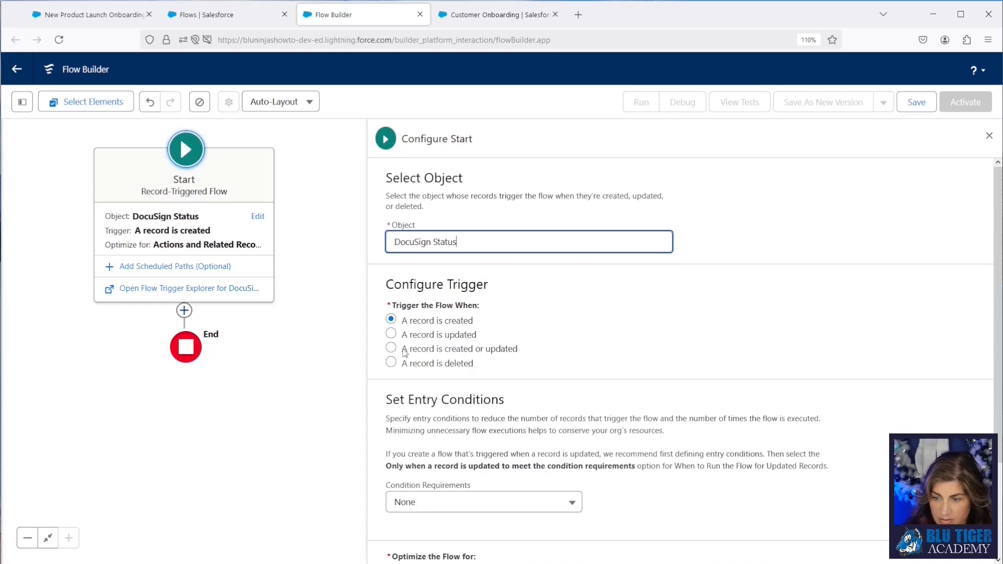
# Step: Trigger the flow when a record is created or updated and optimize it for Fast Field Updates
pyautogui.click(391, 349)
pyautogui.scroll(-2, 534, 359)
pyautogui.click(474, 494)
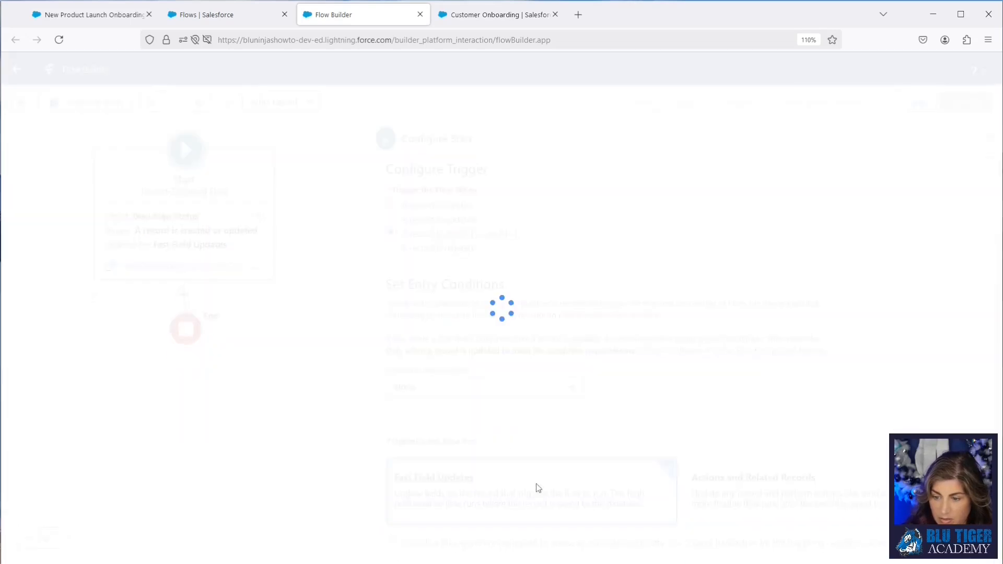
# Step: Add a Decision element after the Start element
pyautogui.click(184, 296)
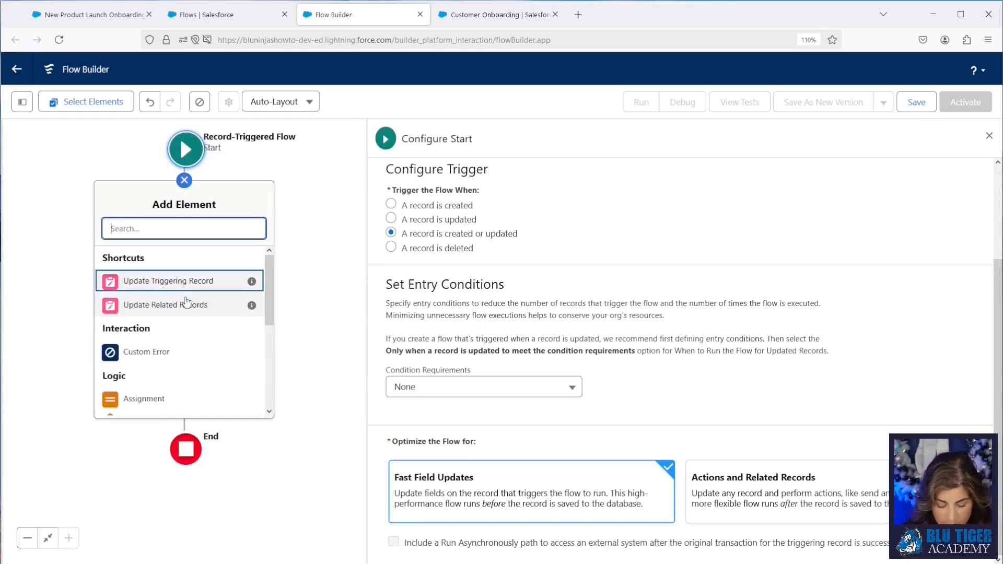
pyautogui.write('decision')
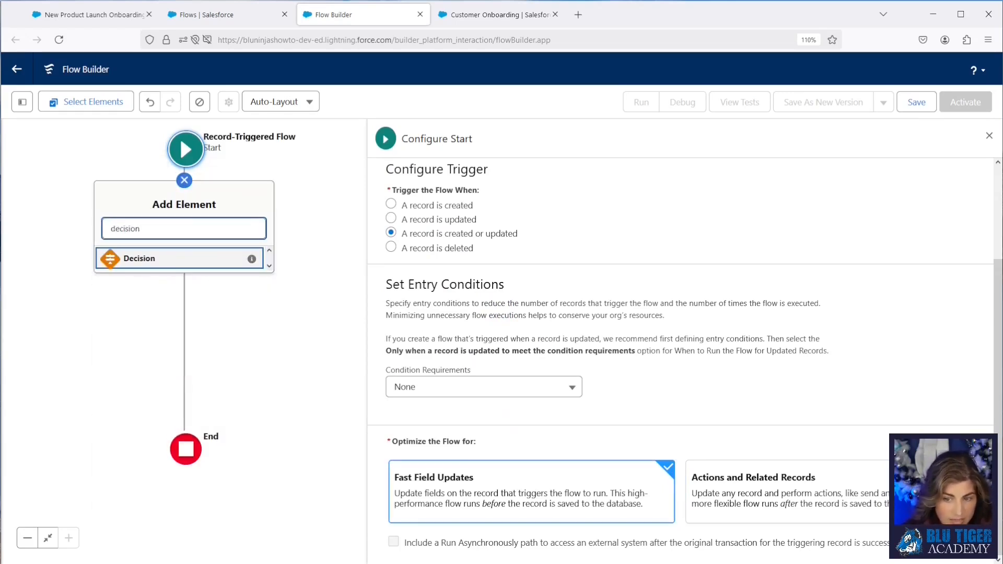
pyautogui.click(178, 266)
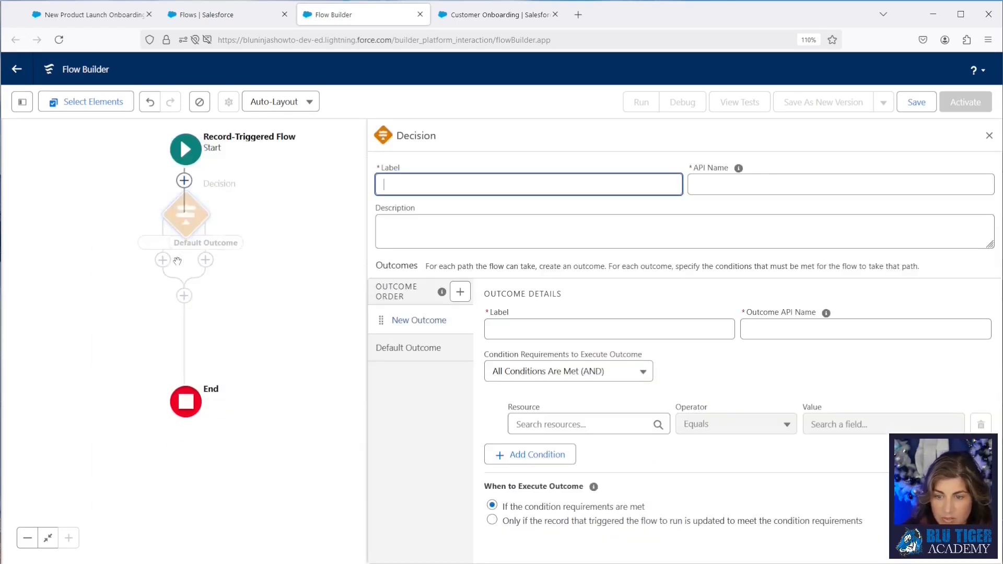
# Step: Label the decision Customer Onboarding is Null? and name its first outcome Yes
pyautogui.write('C')
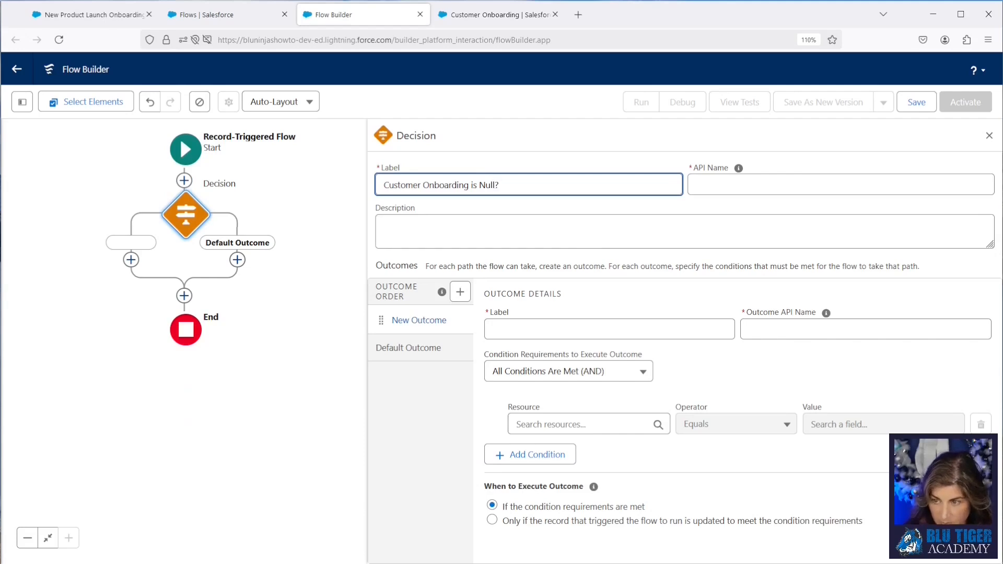
pyautogui.click(739, 168)
pyautogui.click(505, 326)
pyautogui.write('Yes')
pyautogui.click(826, 313)
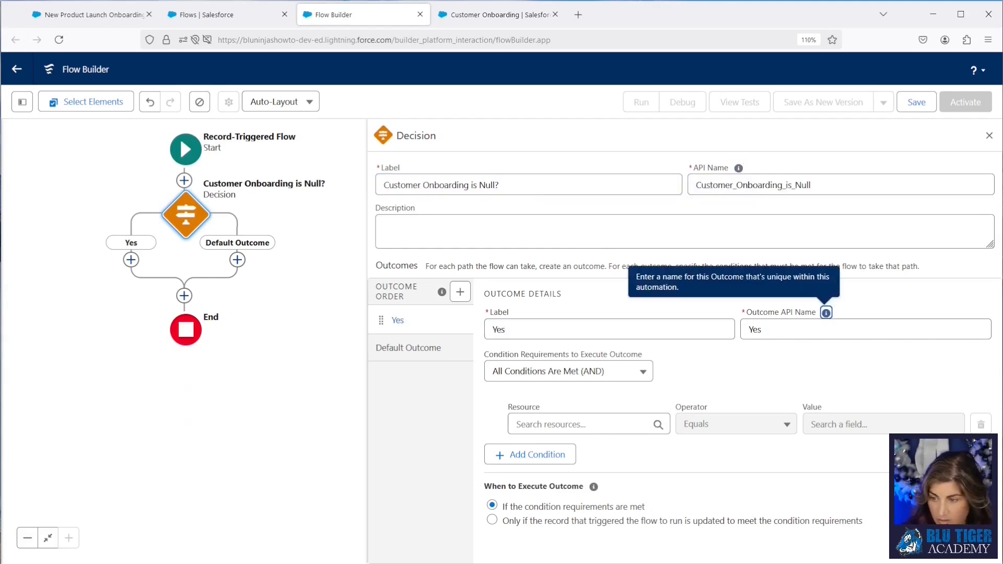
# Step: Add the condition: triggering record's Customer Onboarding field Is Null equals True
pyautogui.click(533, 427)
pyautogui.write('rec')
pyautogui.click(584, 517)
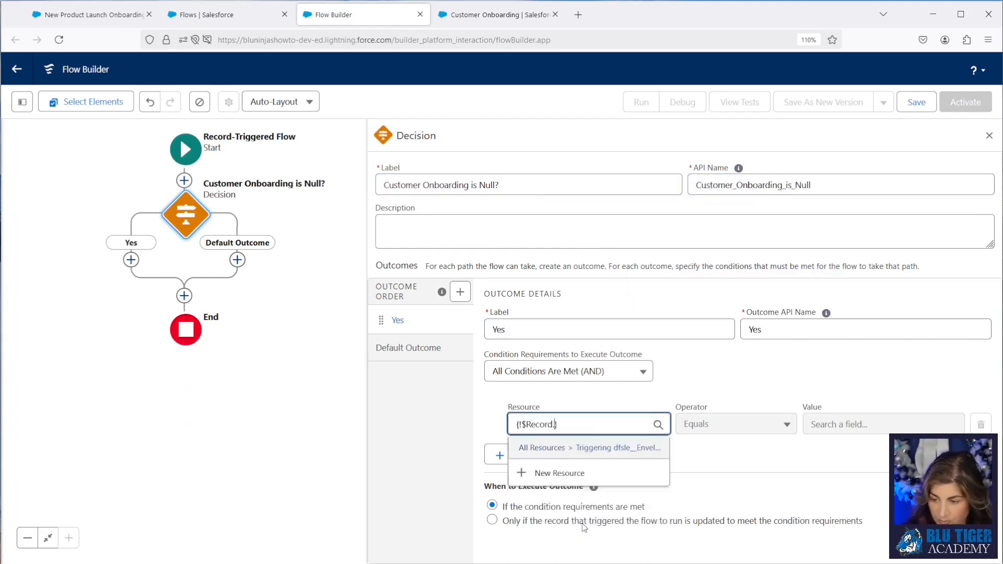
pyautogui.write('customer')
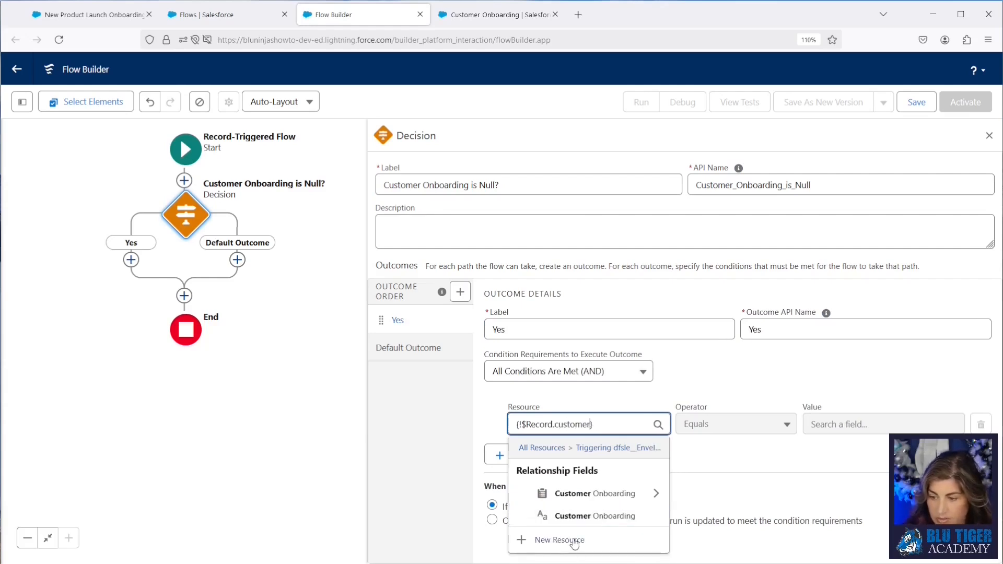
pyautogui.click(574, 519)
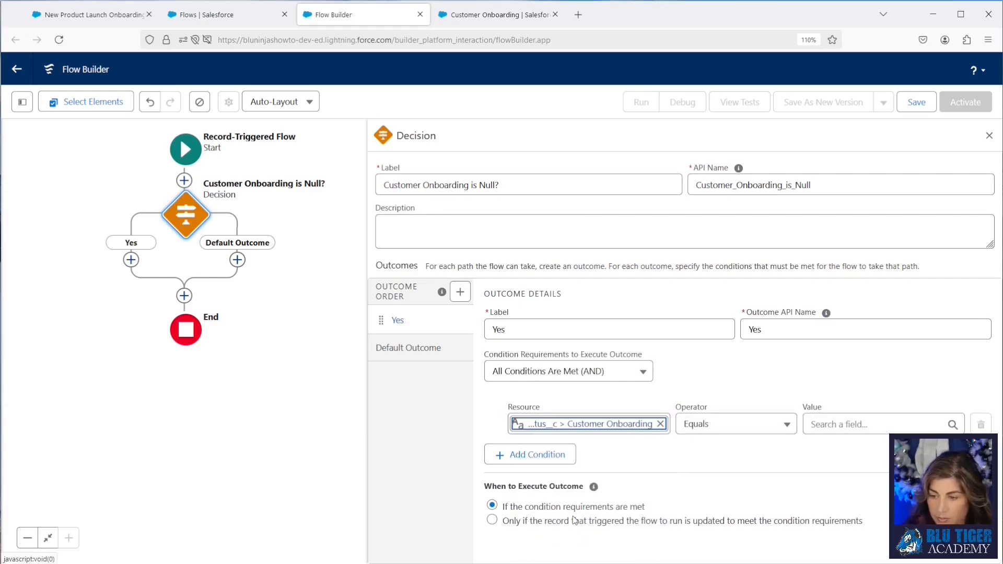
pyautogui.click(733, 431)
pyautogui.click(708, 481)
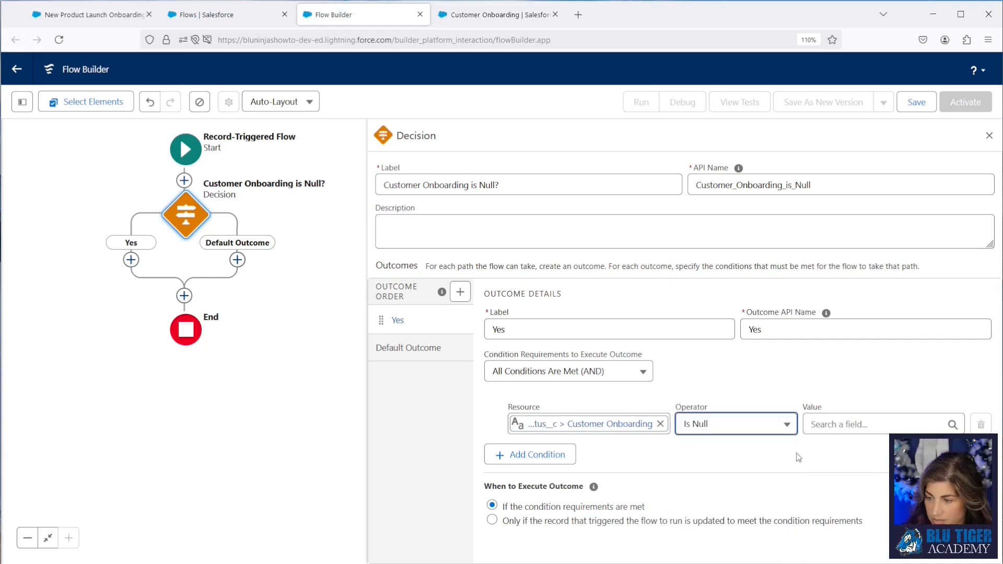
pyautogui.click(823, 423)
pyautogui.write('true')
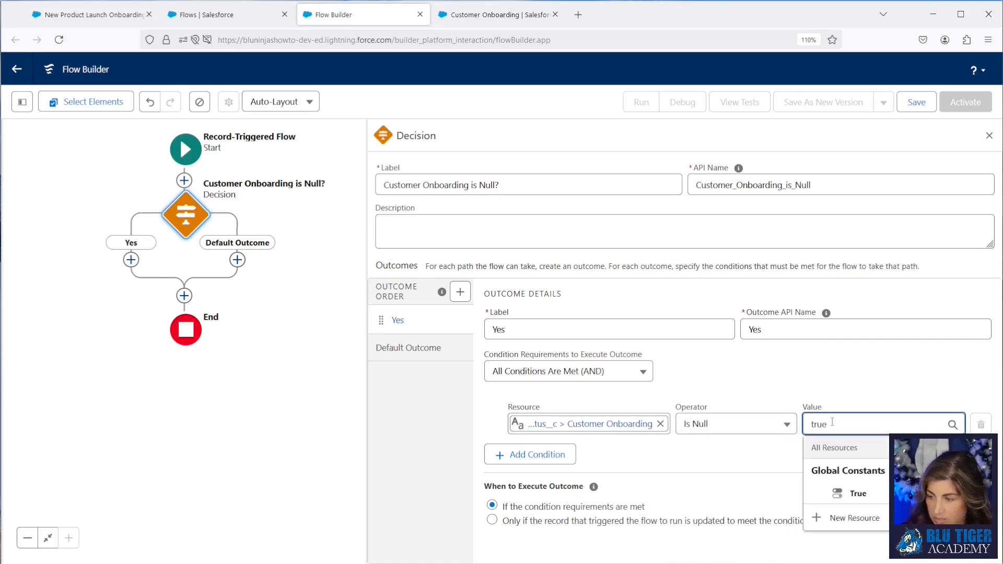
pyautogui.click(856, 493)
# Step: Save the flow with the label DocuSign Status | Created/Updated Before Save
pyautogui.click(906, 107)
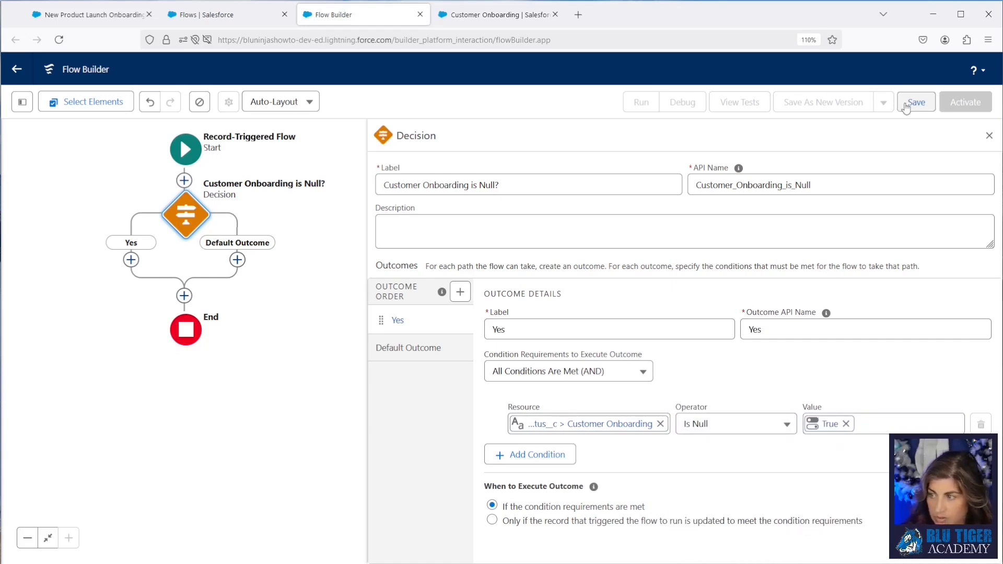
pyautogui.click(309, 263)
pyautogui.write('DocuS')
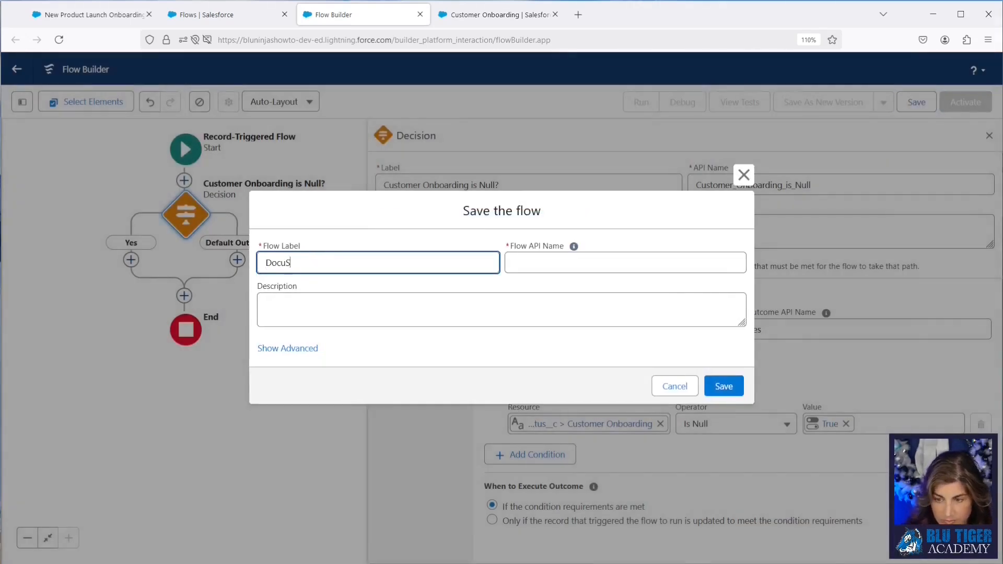
pyautogui.write('ign Status | Created/Updat')
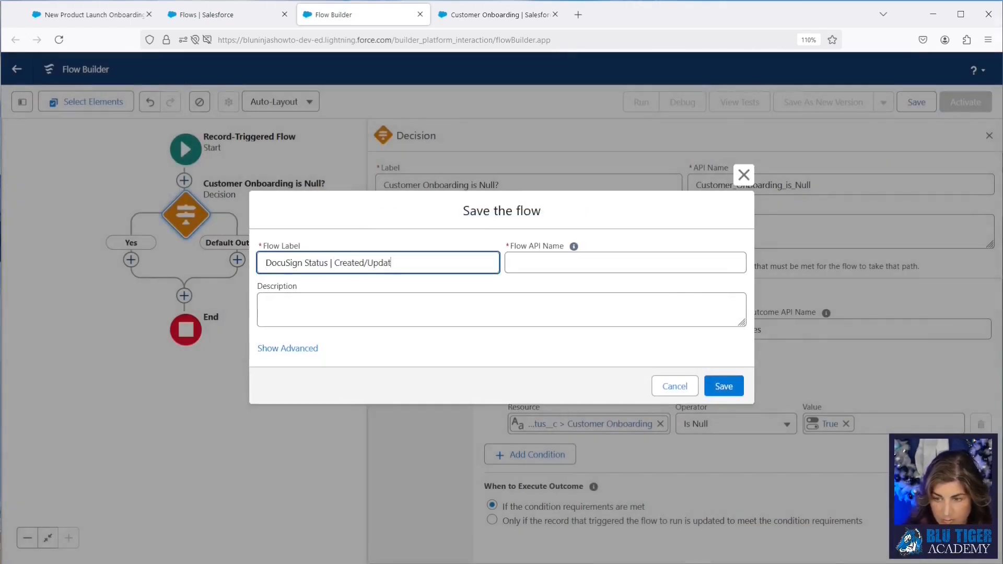
pyautogui.write('ed Before Save')
pyautogui.press('Tab')
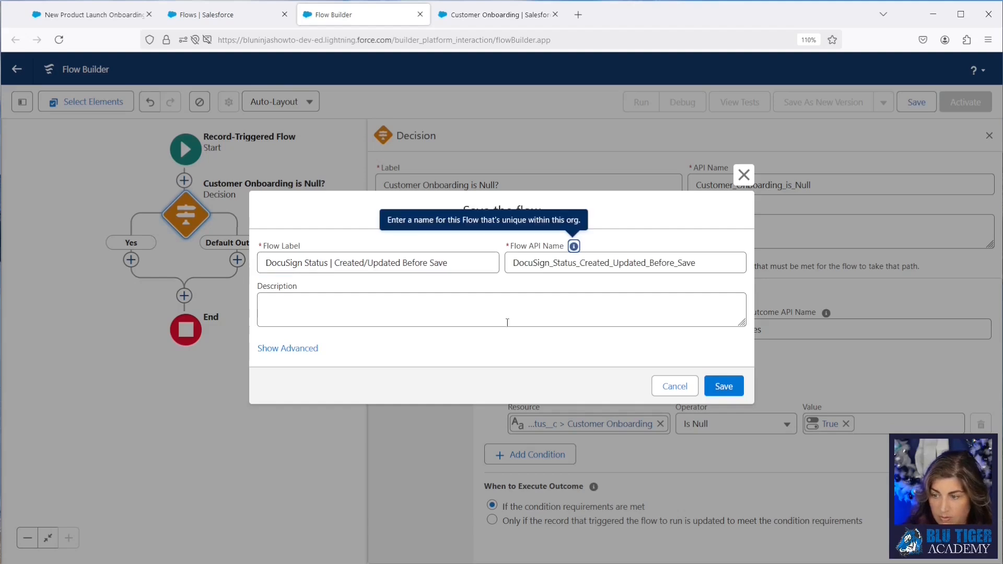
pyautogui.click(706, 387)
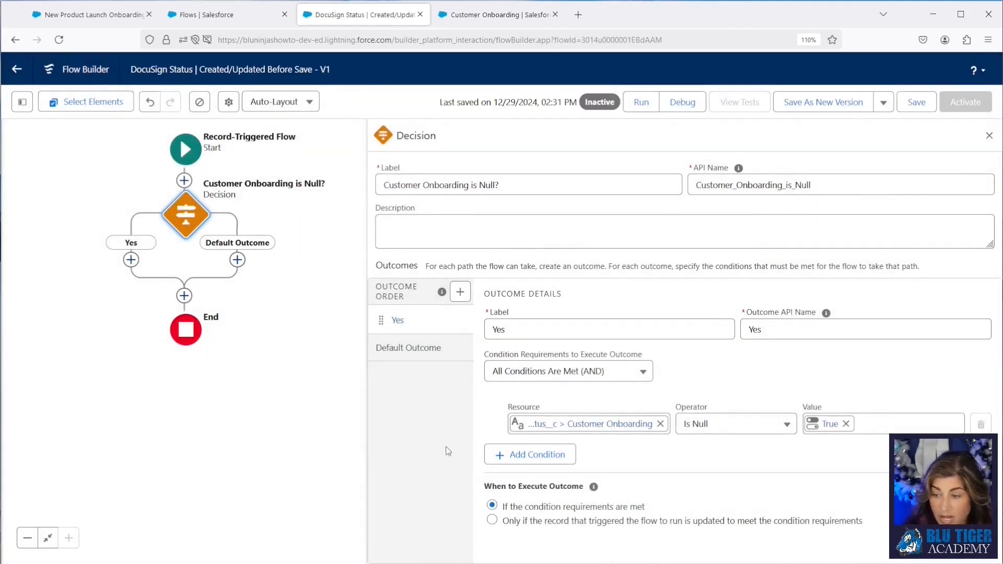
# Step: Add a second condition using the triggering record's Salesforce Source ID field as the resource
pyautogui.click(519, 456)
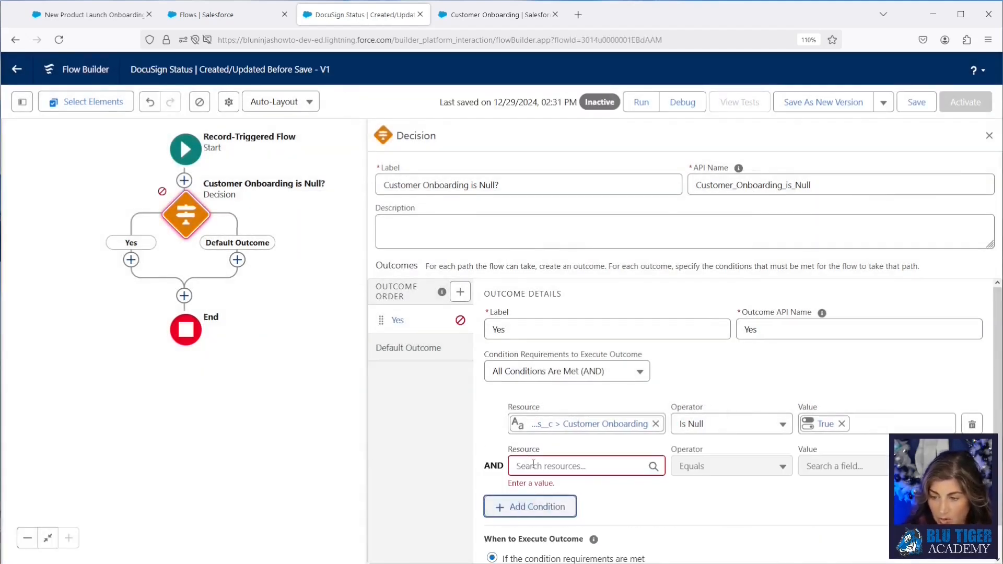
pyautogui.click(534, 464)
pyautogui.write('rec')
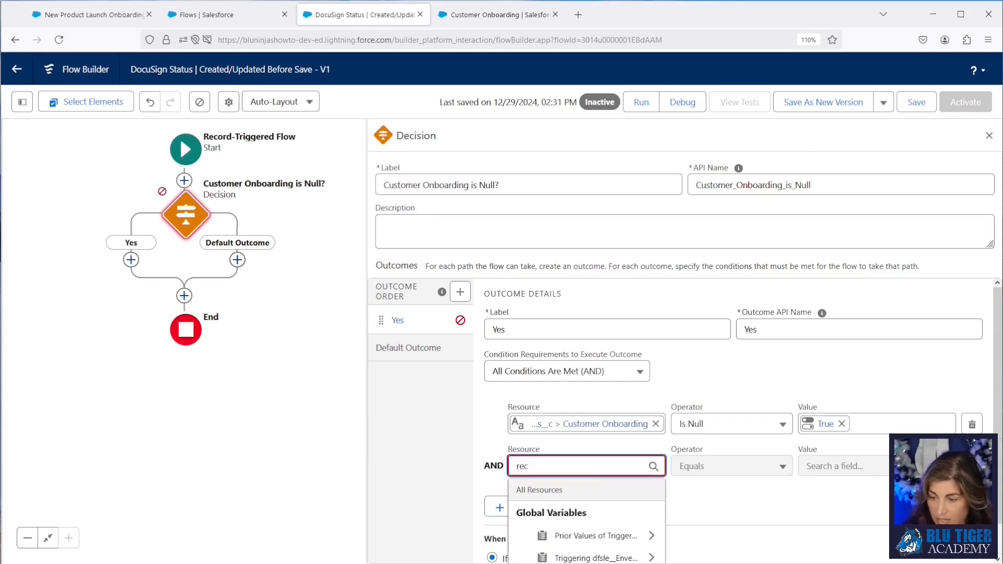
pyautogui.scroll(-1, 543, 470)
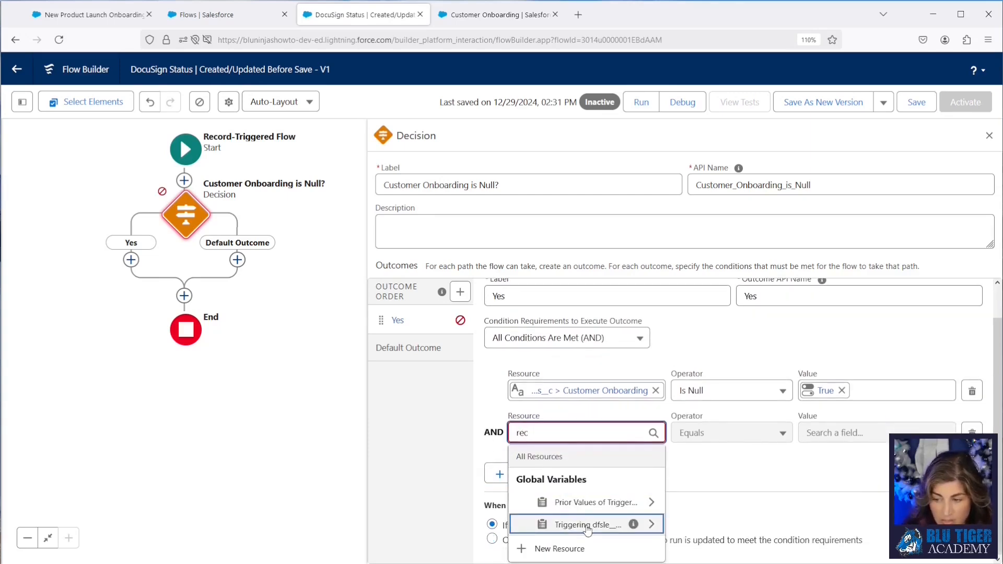
pyautogui.click(589, 528)
pyautogui.write('salesforce')
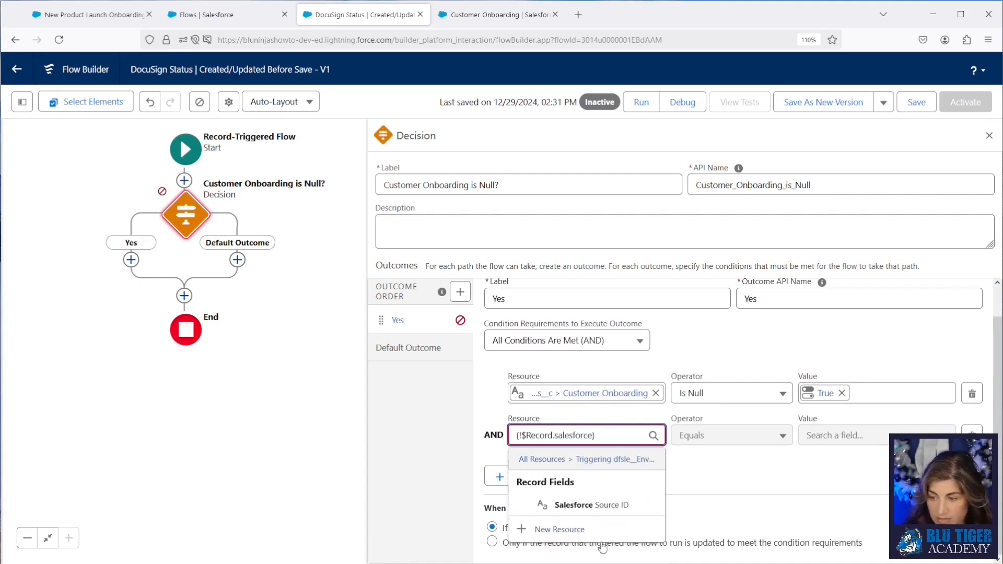
pyautogui.click(588, 505)
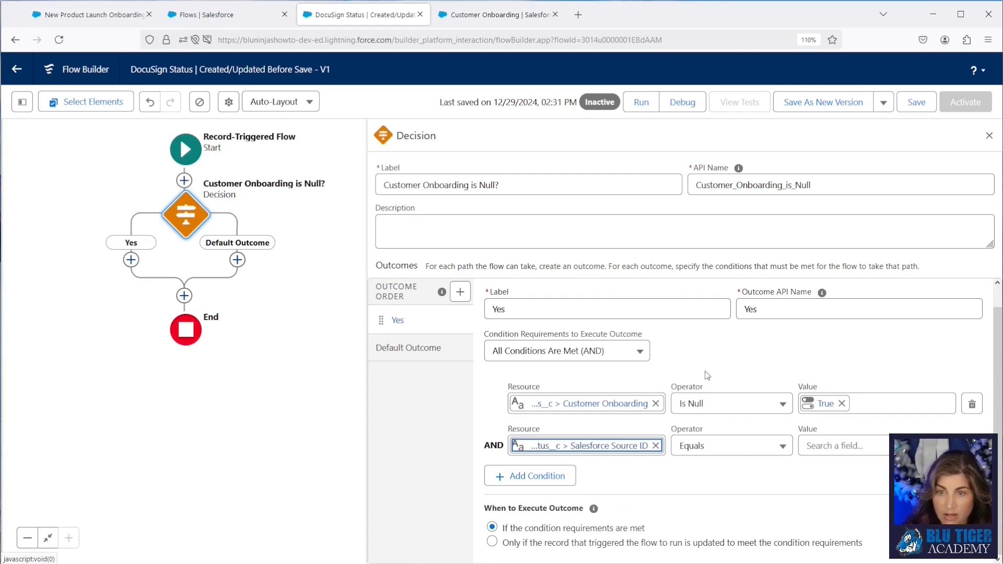
# Step: Switch to the onboarding record tab and select the ID prefix in its page address
pyautogui.click(105, 16)
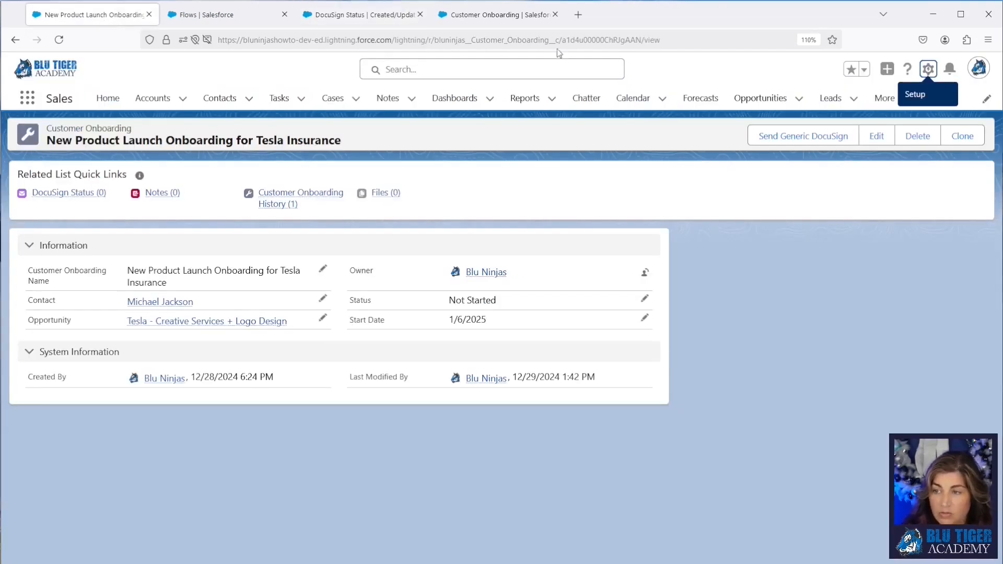
pyautogui.moveTo(562, 41); pyautogui.dragTo(576, 40)
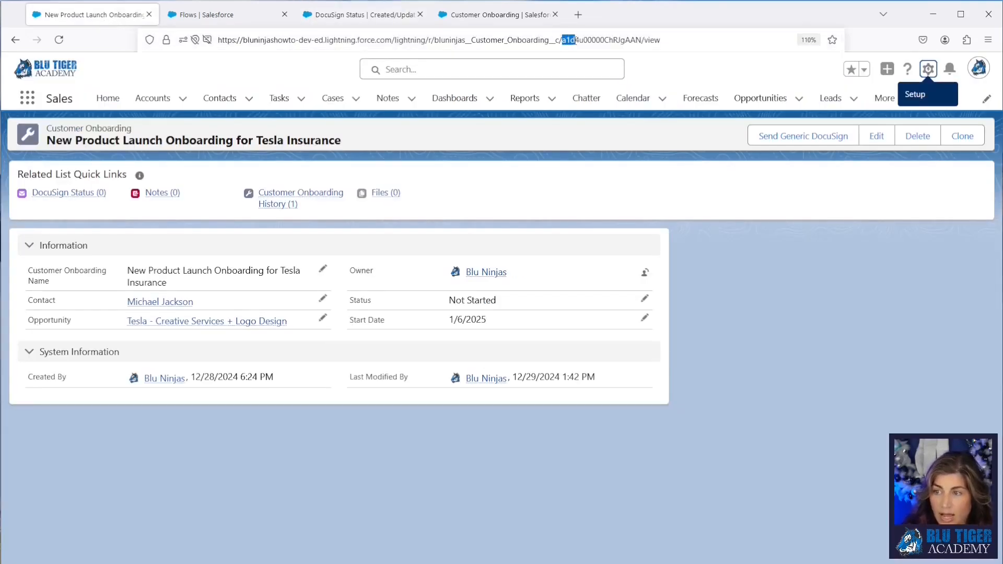
# Step: Select the record ID prefix in the page address, then open Custom Metadata Types from Setup's quick find
pyautogui.click(570, 40)
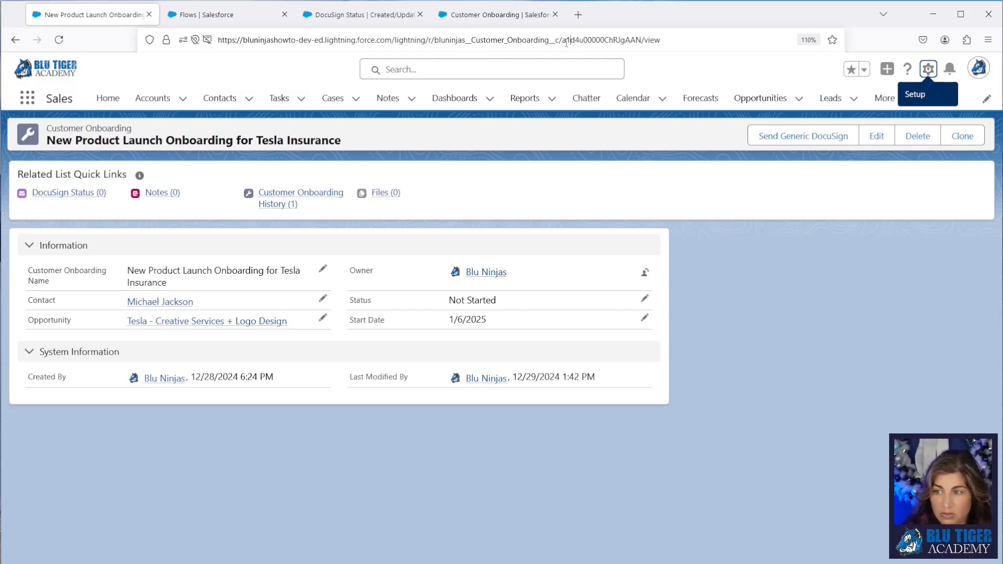
pyautogui.moveTo(563, 41); pyautogui.dragTo(575, 40)
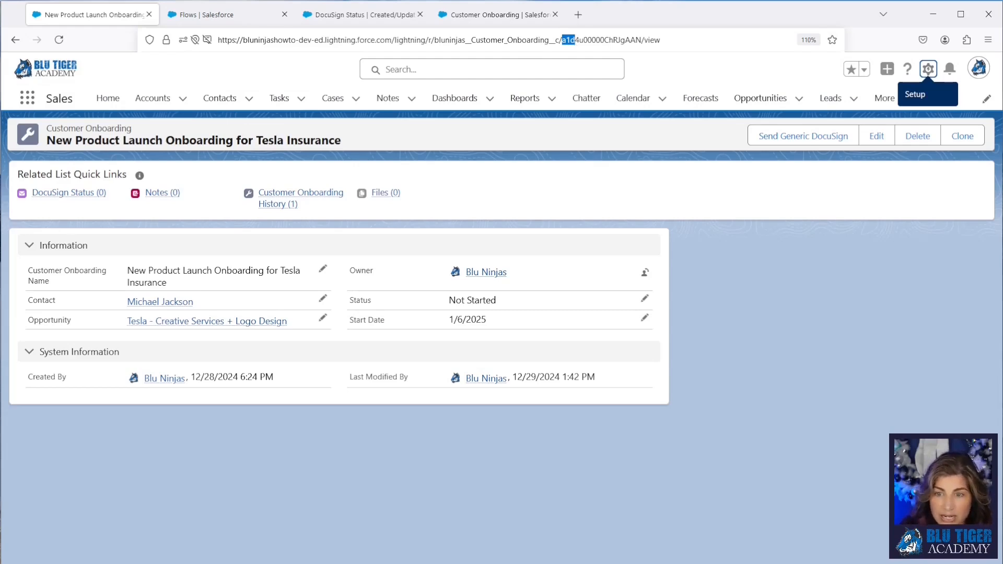
pyautogui.click(223, 21)
pyautogui.write('custom')
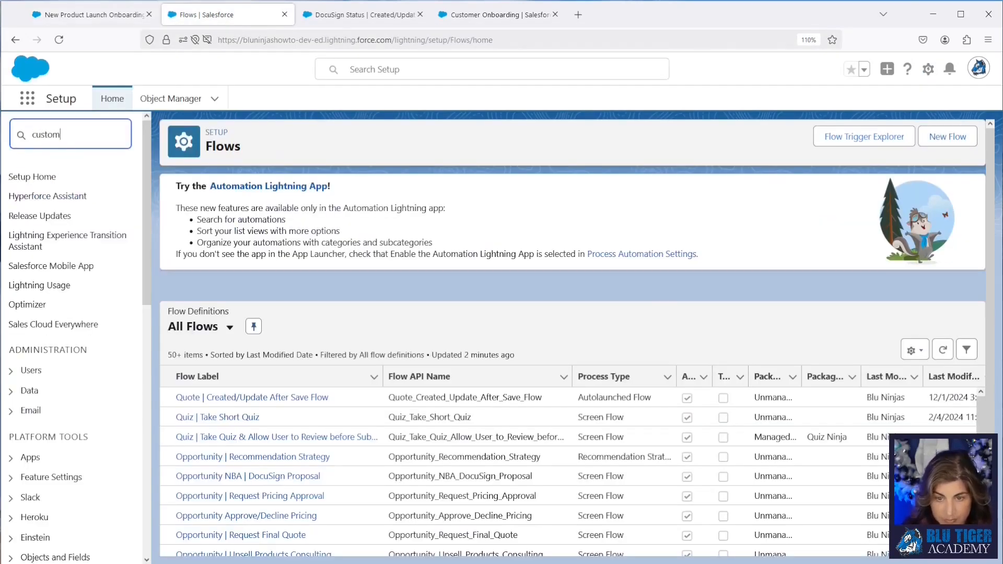
pyautogui.write(' meta')
pyautogui.click(73, 197)
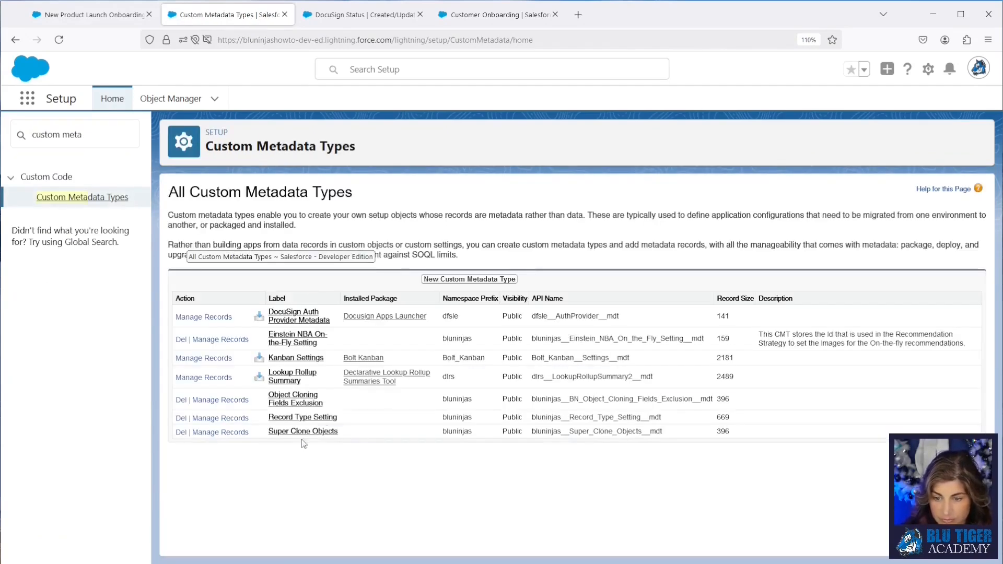
# Step: Create a custom metadata type labelled Custom Object Prefix with plural label Custom Object Prefixes
pyautogui.click(445, 279)
pyautogui.write('Custom O')
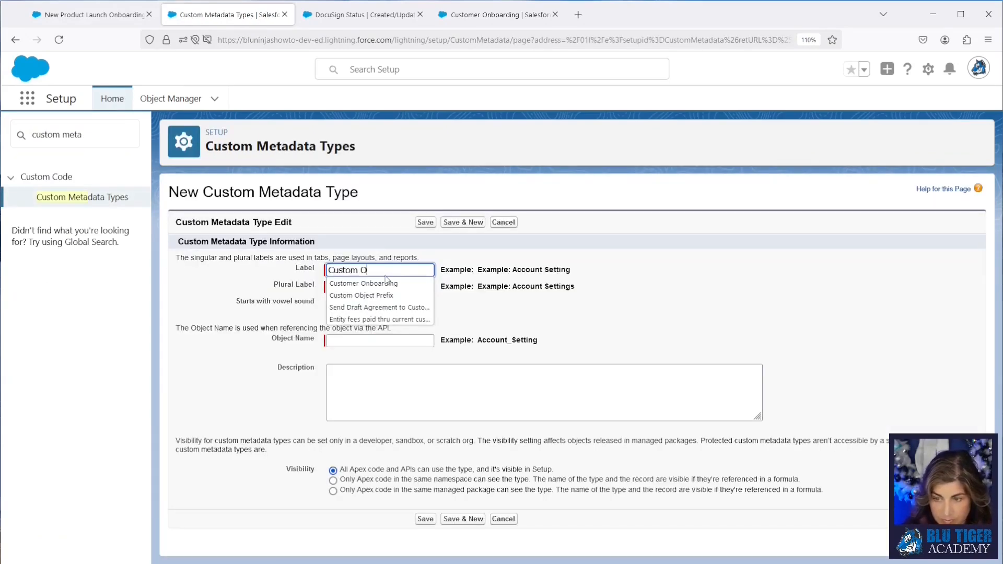
pyautogui.write('bj')
pyautogui.click(385, 283)
pyautogui.click(386, 287)
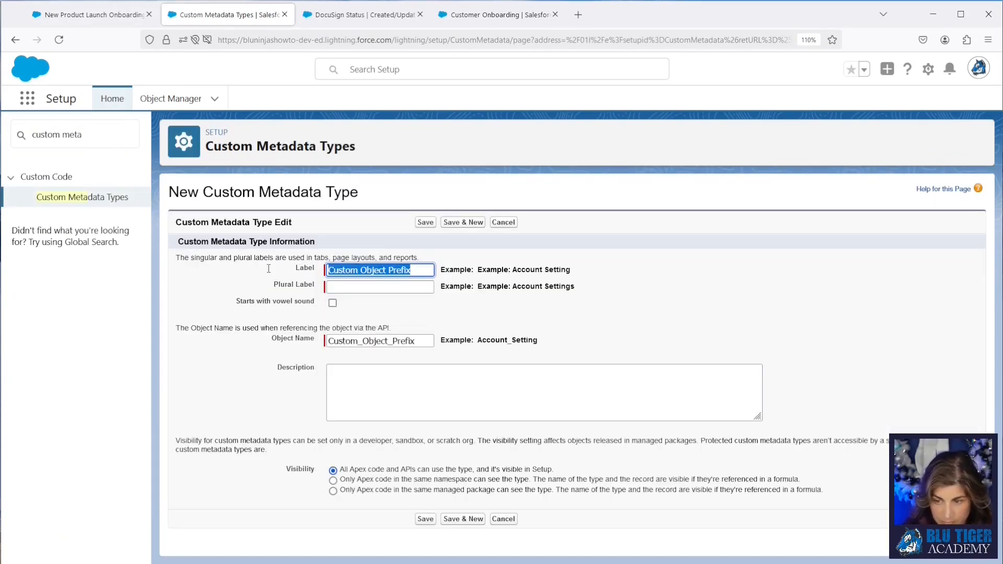
pyautogui.write('Custom Object Prefixes')
pyautogui.click(426, 222)
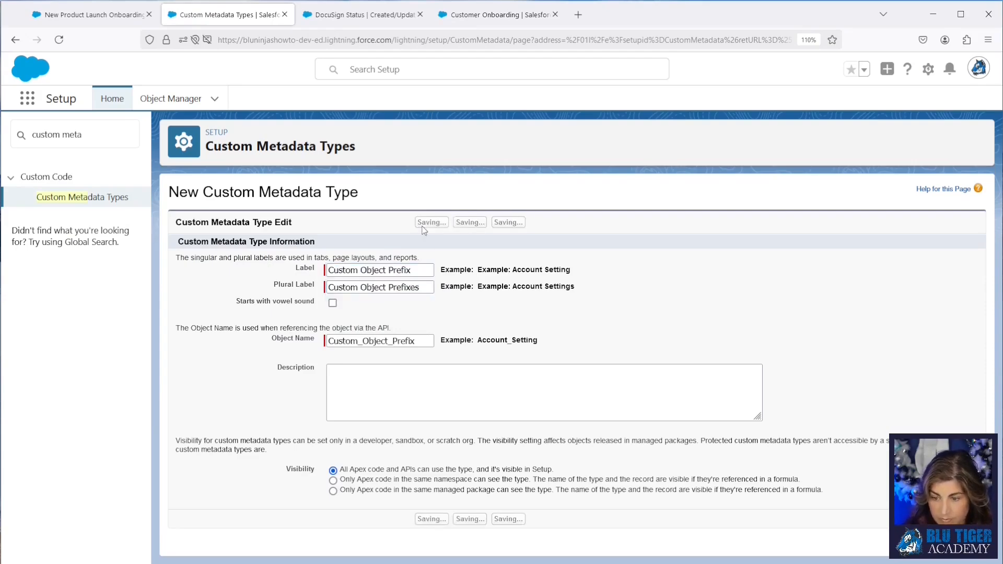
# Step: Add a Text custom field labelled 3 Letter Object Prefix with length 3 to the metadata type
pyautogui.click(428, 476)
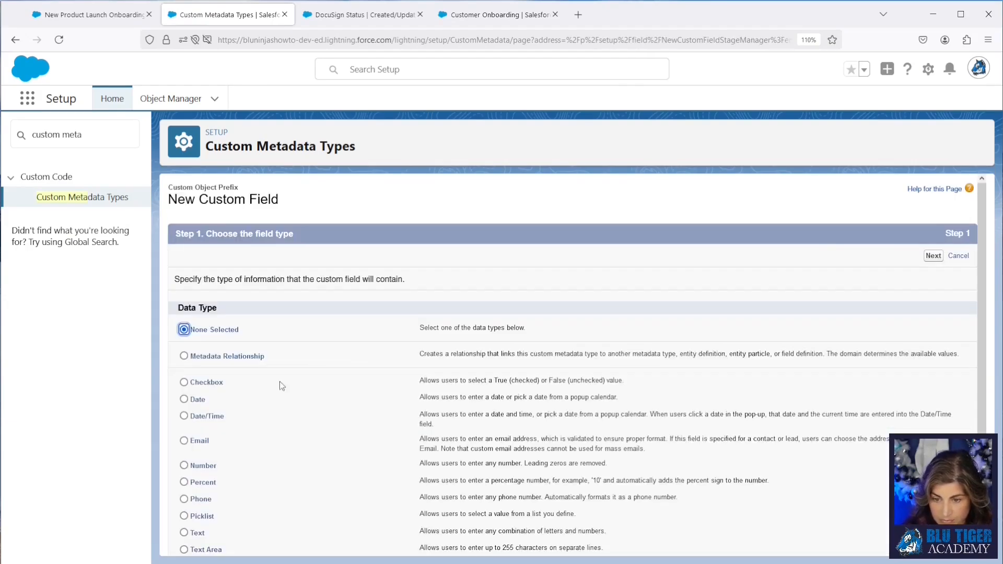
pyautogui.scroll(-2, 211, 397)
pyautogui.click(197, 462)
pyautogui.click(934, 542)
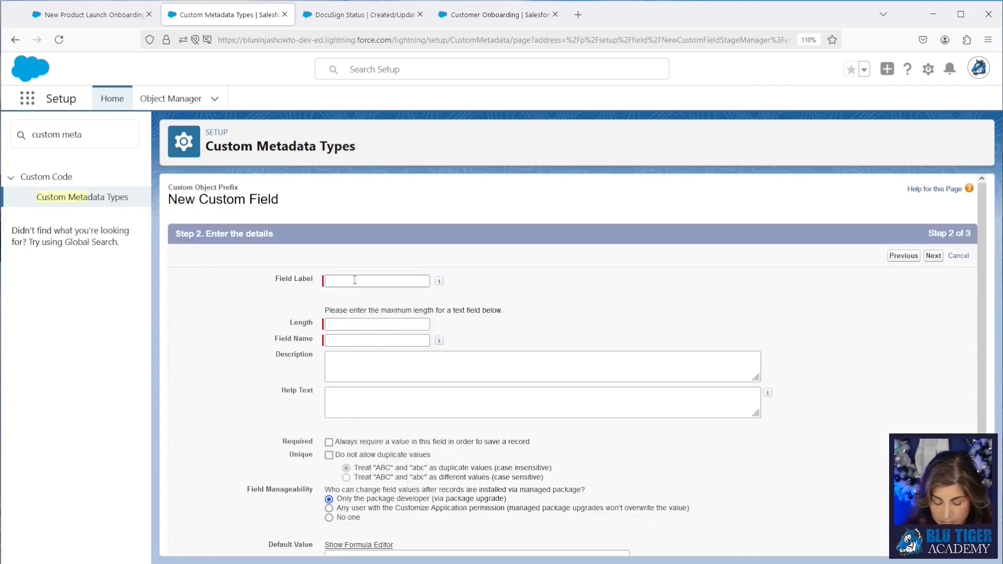
pyautogui.click(354, 280)
pyautogui.write('3 Letter ')
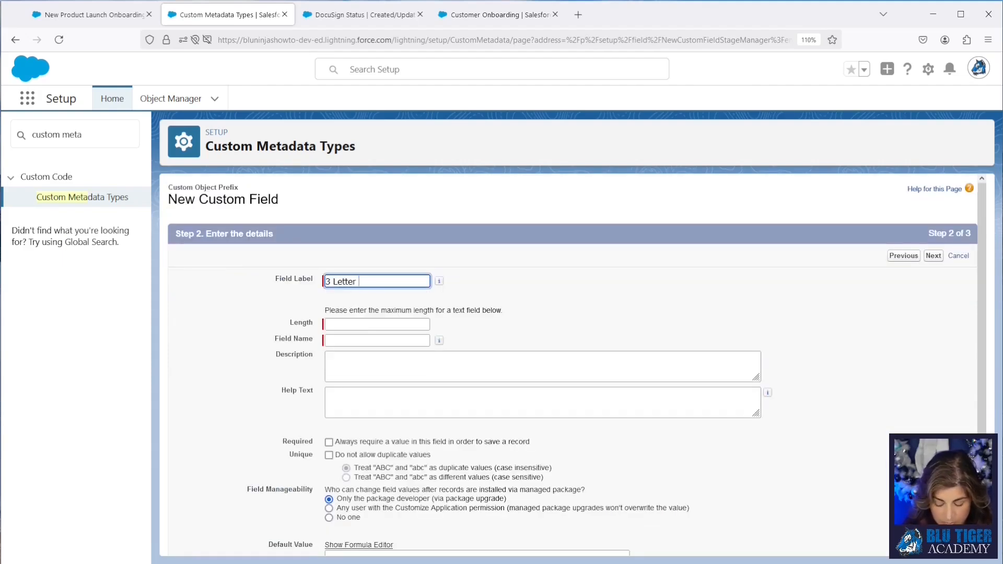
pyautogui.write('PreObje')
pyautogui.press('BackSpace')
pyautogui.press('BackSpace')
pyautogui.press('BackSpace')
pyautogui.write('bject Pref')
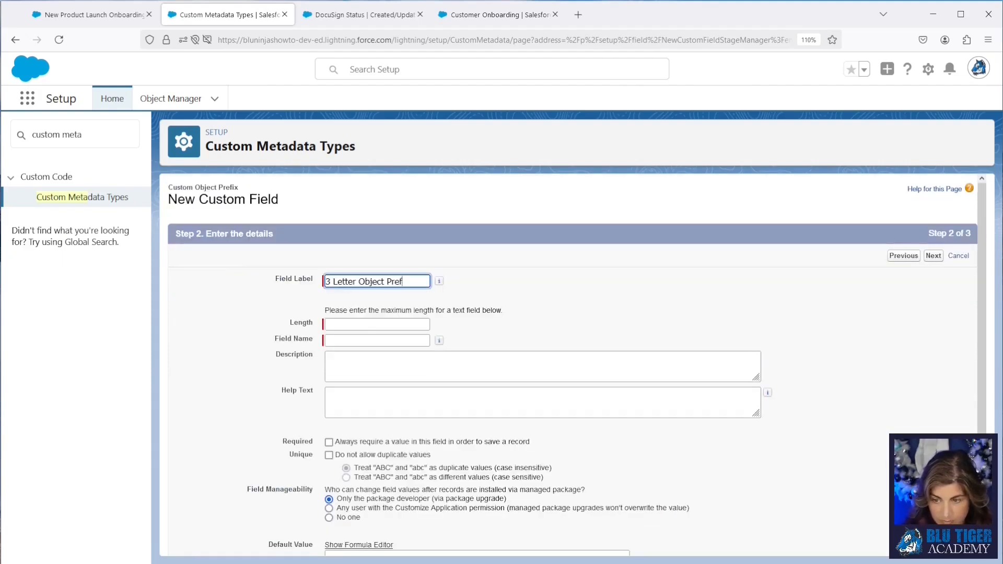
pyautogui.write('ix')
pyautogui.press('Tab')
pyautogui.write('3')
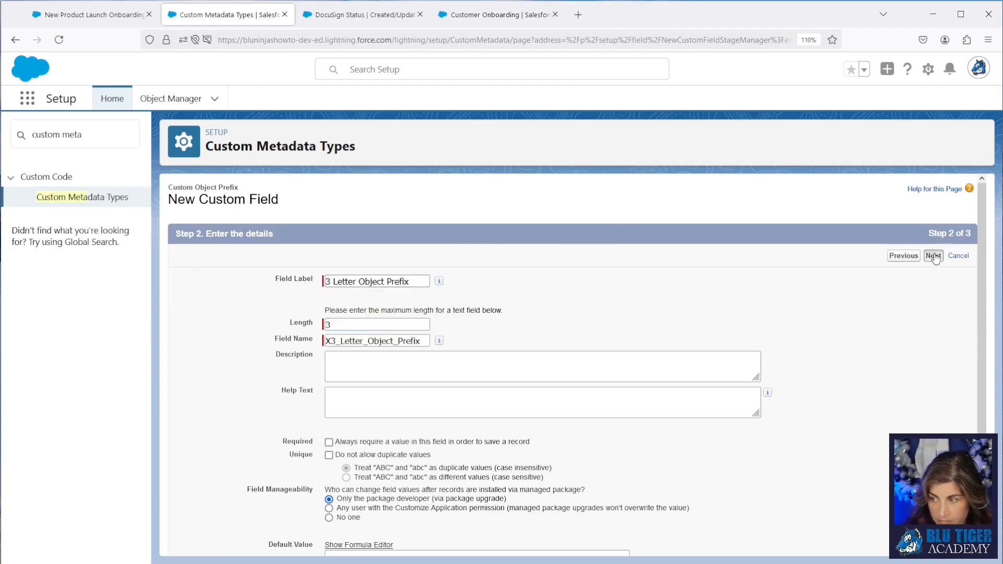
pyautogui.click(934, 256)
pyautogui.click(937, 255)
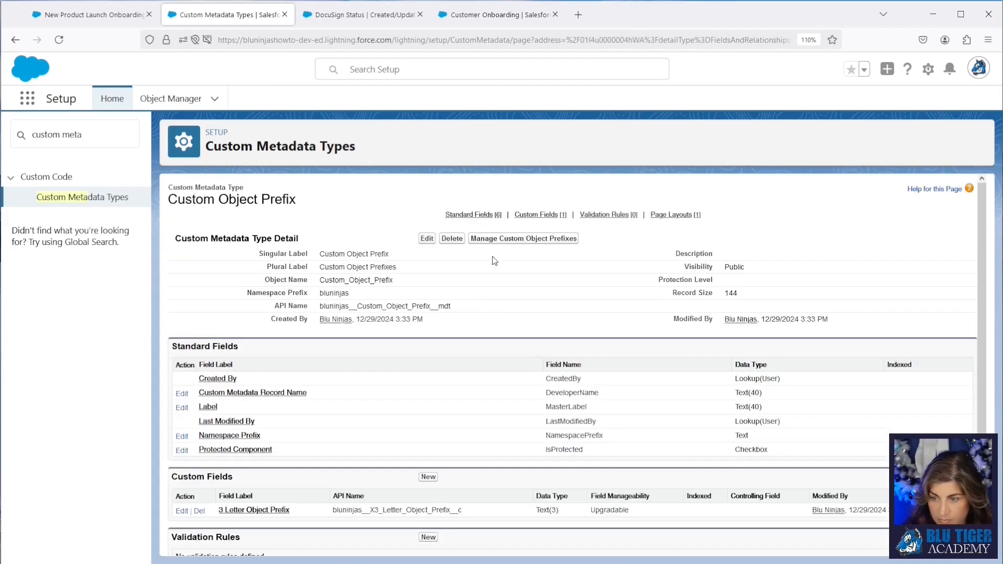
# Step: Create a Custom Object Prefix record labelled Customer Onboarding with 3 Letter Object Prefix a1d, checking the prefix in the record's address
pyautogui.click(497, 238)
pyautogui.click(577, 231)
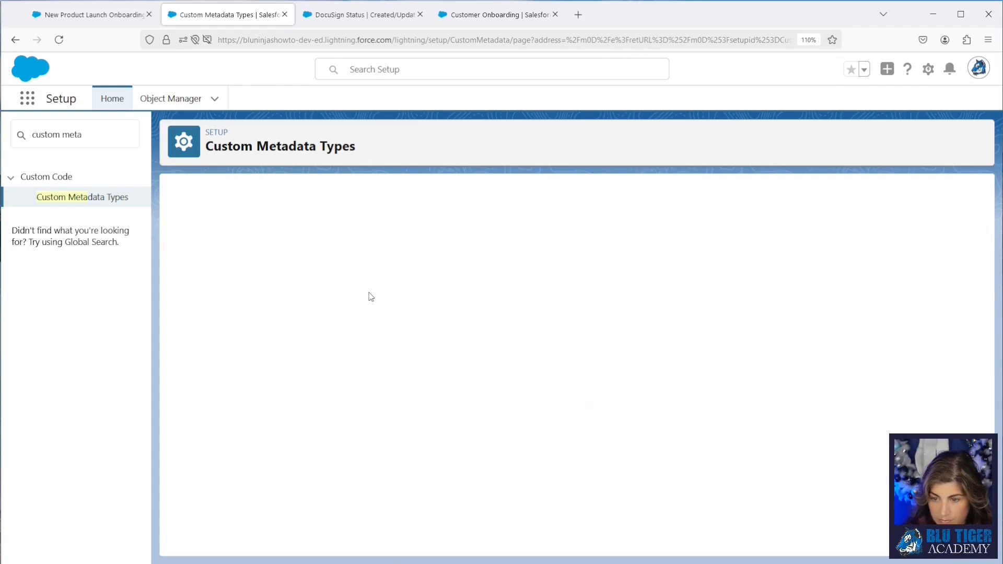
pyautogui.write('Customer')
pyautogui.click(366, 273)
pyautogui.click(355, 280)
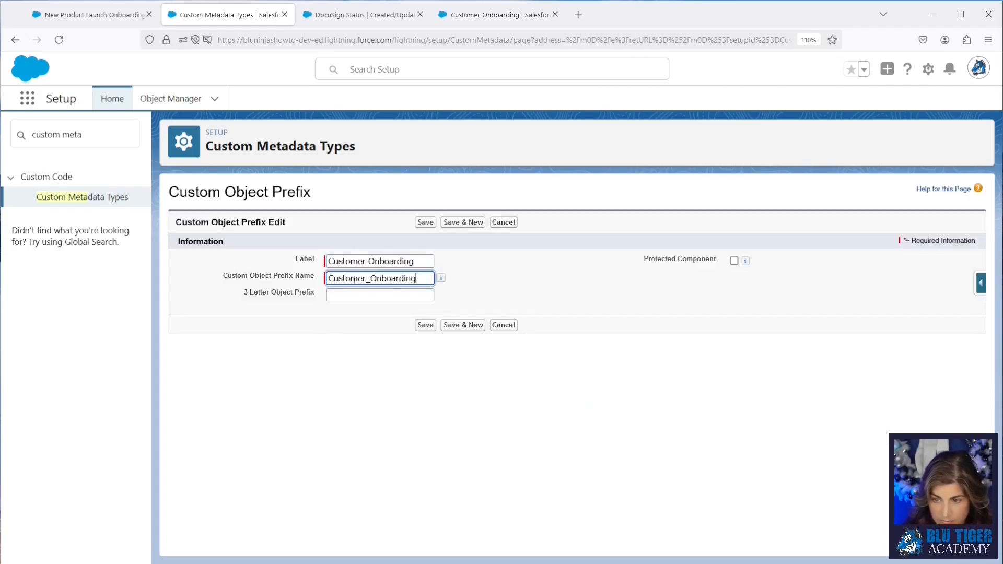
pyautogui.press('Tab')
pyautogui.write('a1D')
pyautogui.press('BackSpace')
pyautogui.write('d')
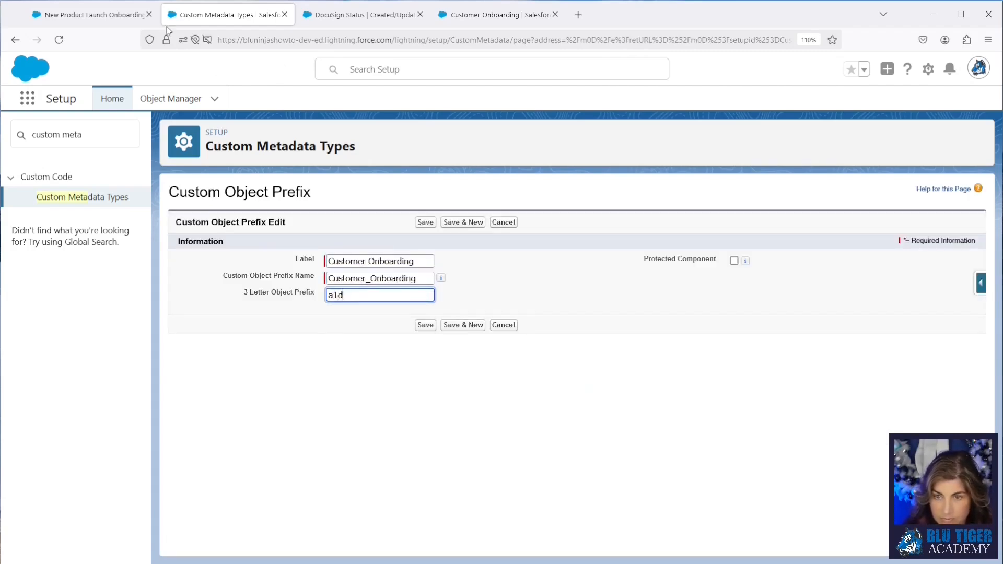
pyautogui.click(103, 23)
pyautogui.moveTo(577, 41); pyautogui.dragTo(568, 40)
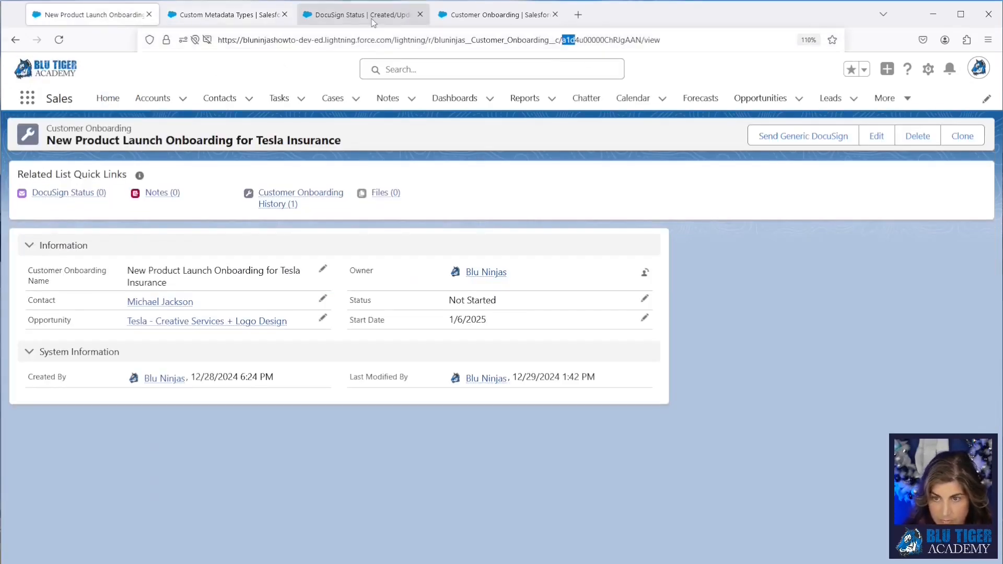
pyautogui.click(224, 14)
pyautogui.click(425, 325)
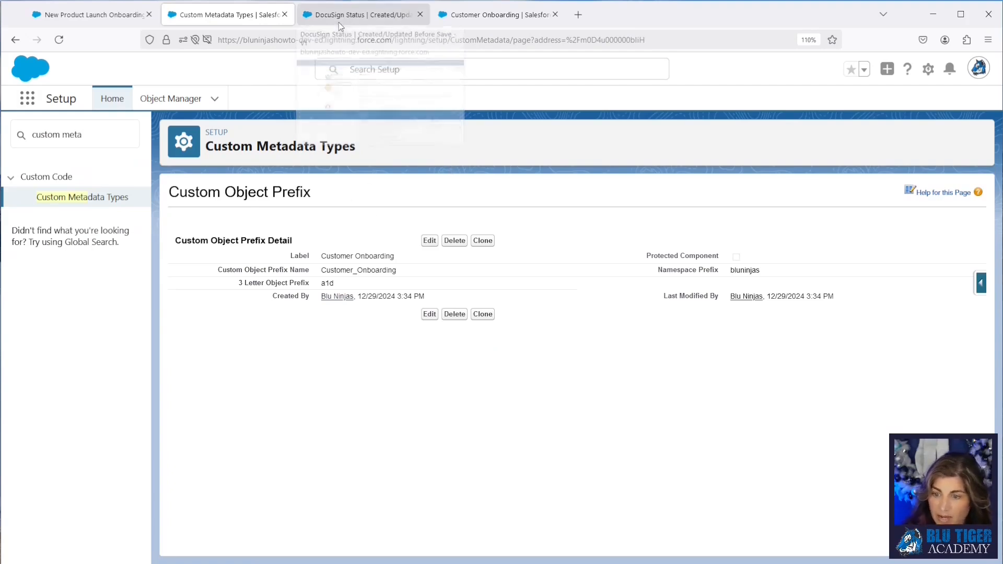
# Step: Copy the prefix record's name, add a Get Records element labelled Get Custom Object Prefix after the flow start, and save
pyautogui.moveTo(397, 270); pyautogui.dragTo(321, 271)
pyautogui.hotkey('ctrl', 'c')
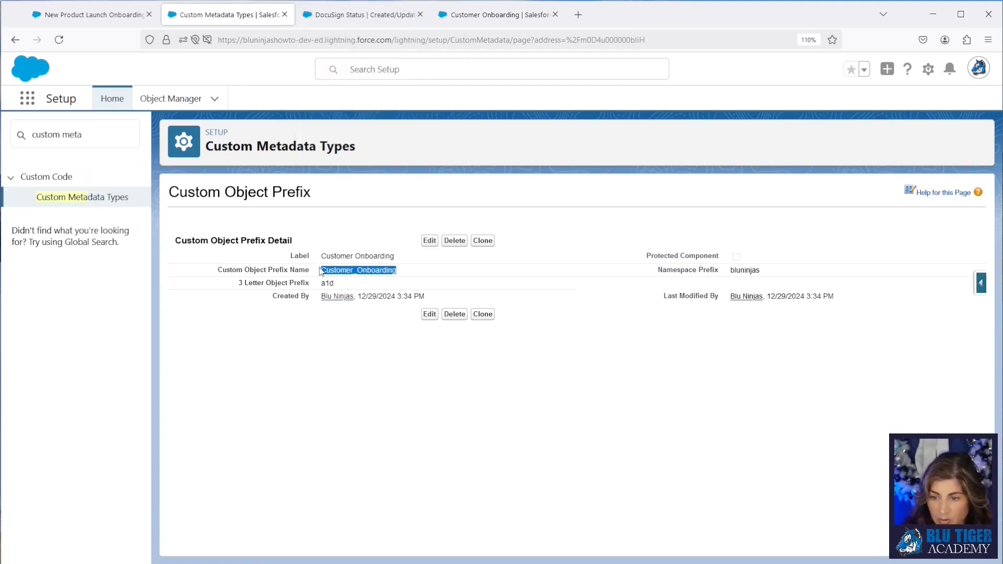
pyautogui.click(362, 16)
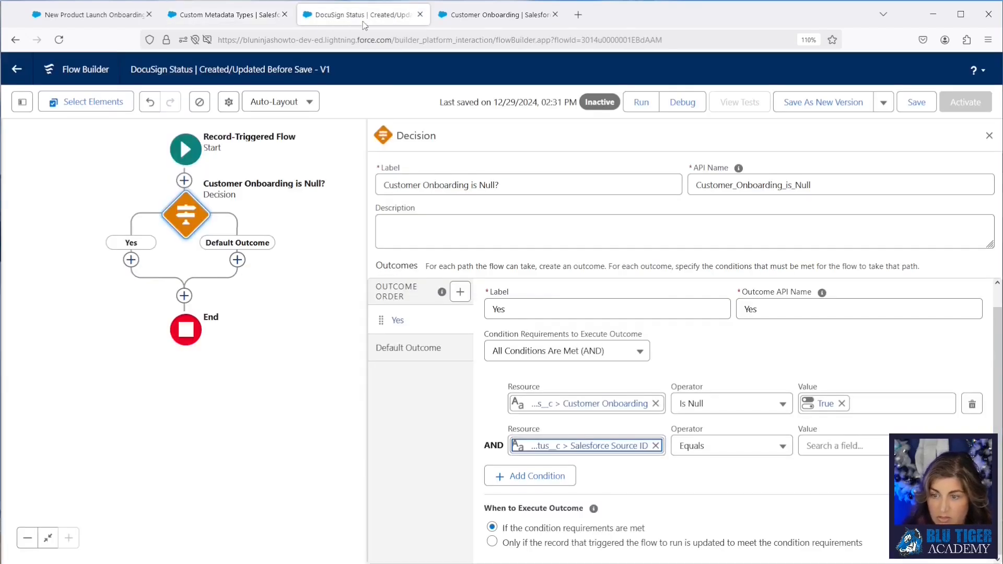
pyautogui.click(183, 181)
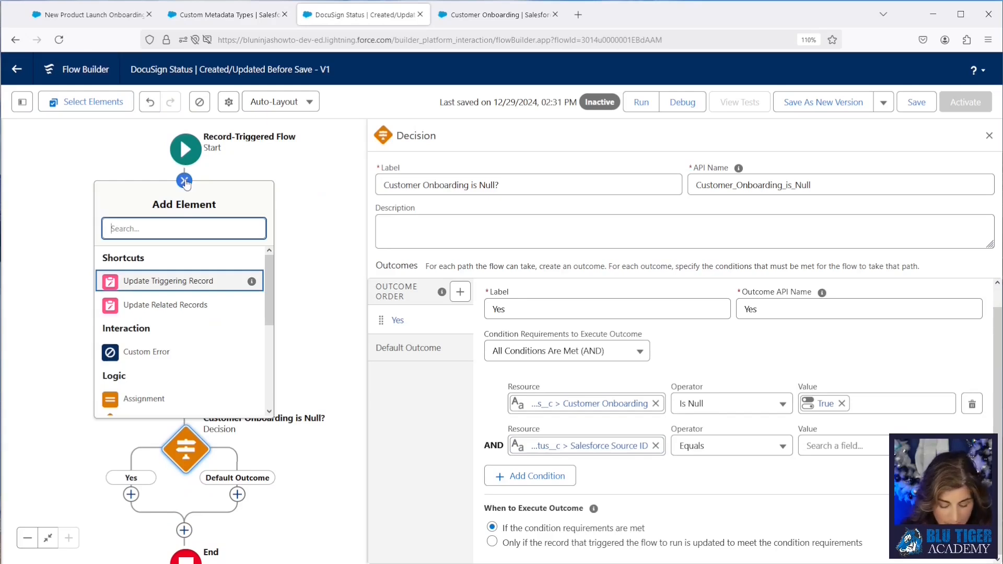
pyautogui.write('get')
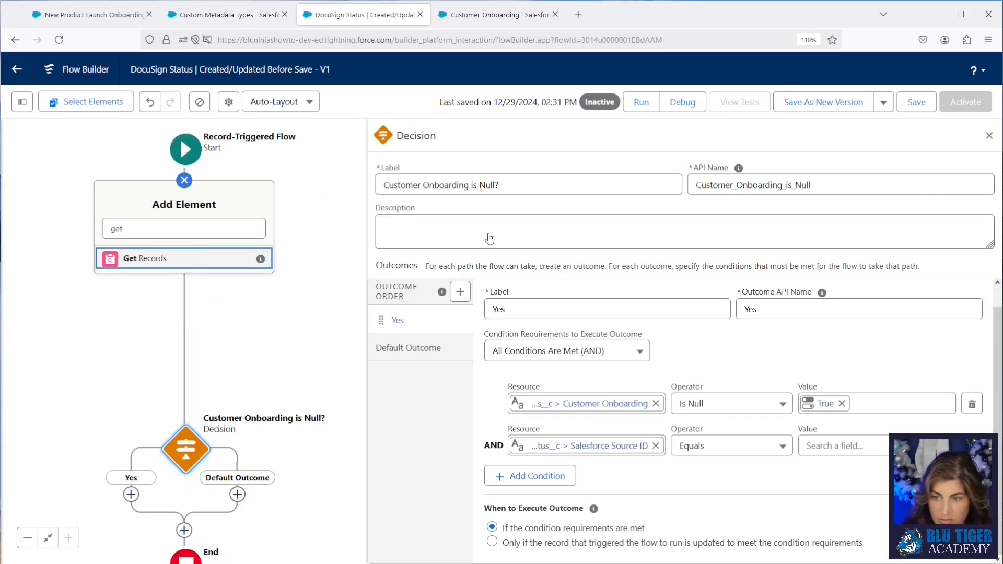
pyautogui.press('Return')
pyautogui.write('Get Custom')
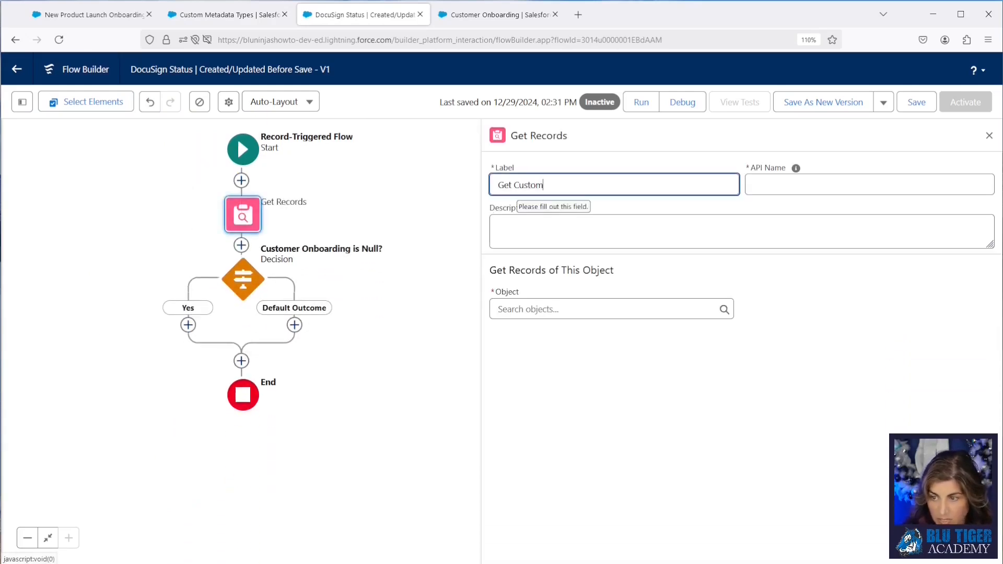
pyautogui.write(' Object Prefix')
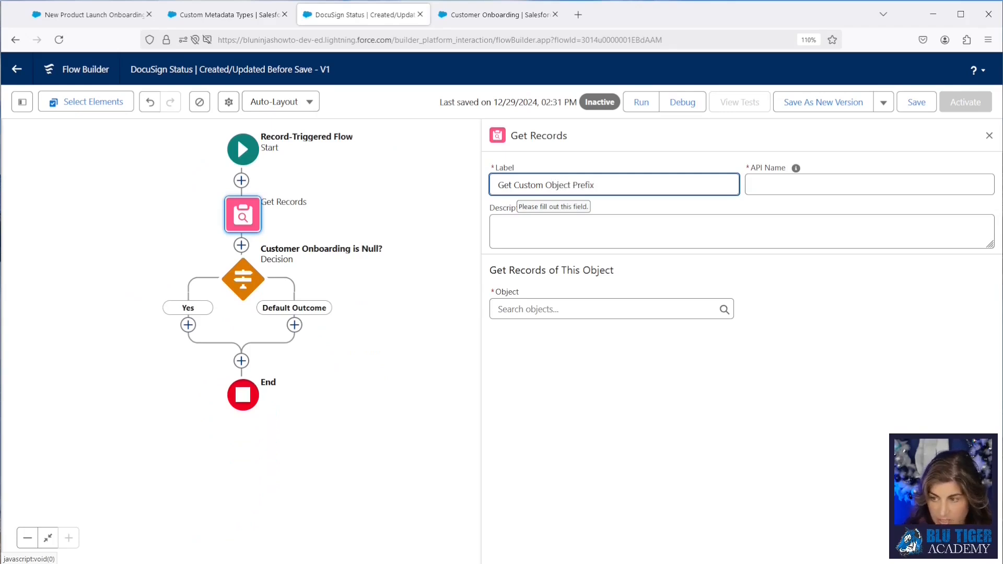
pyautogui.press('Tab')
pyautogui.click(519, 309)
pyautogui.write('custom')
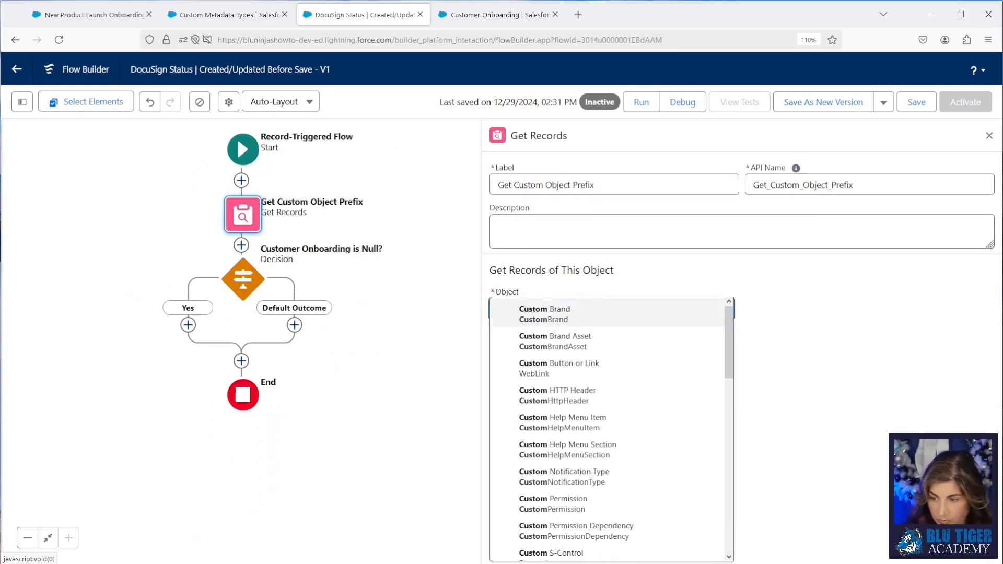
pyautogui.click(848, 267)
pyautogui.click(906, 101)
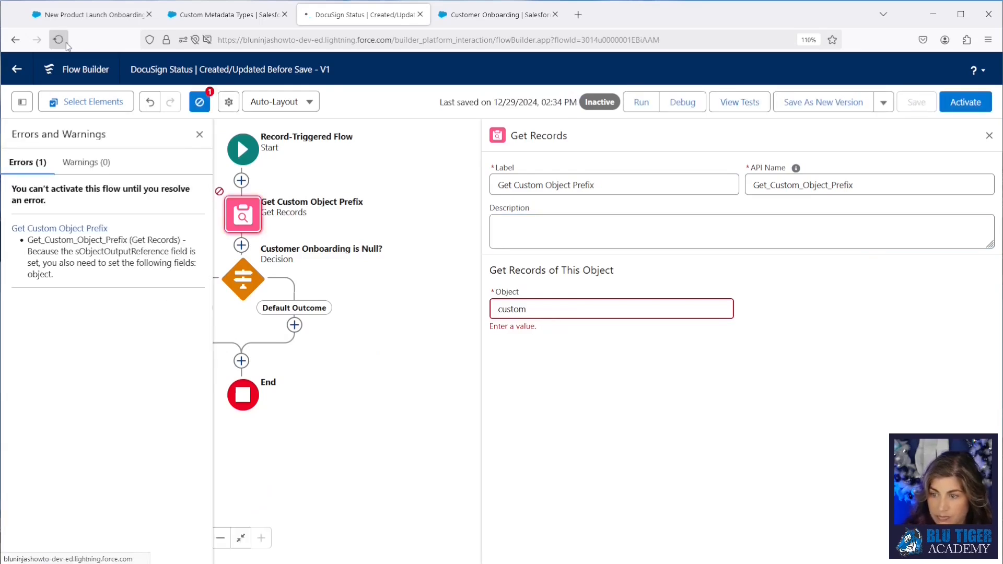
# Step: Set the Get Records object to Custom Object Prefix and filter where DeveloperName equals the pasted Customer_Onboarding
pyautogui.doubleClick(512, 335)
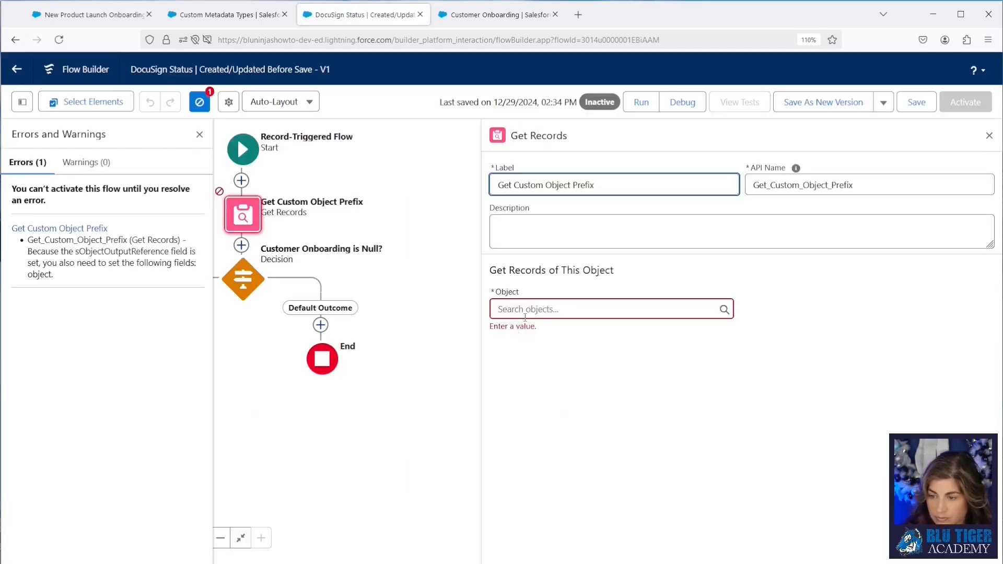
pyautogui.click(525, 313)
pyautogui.write('Custom')
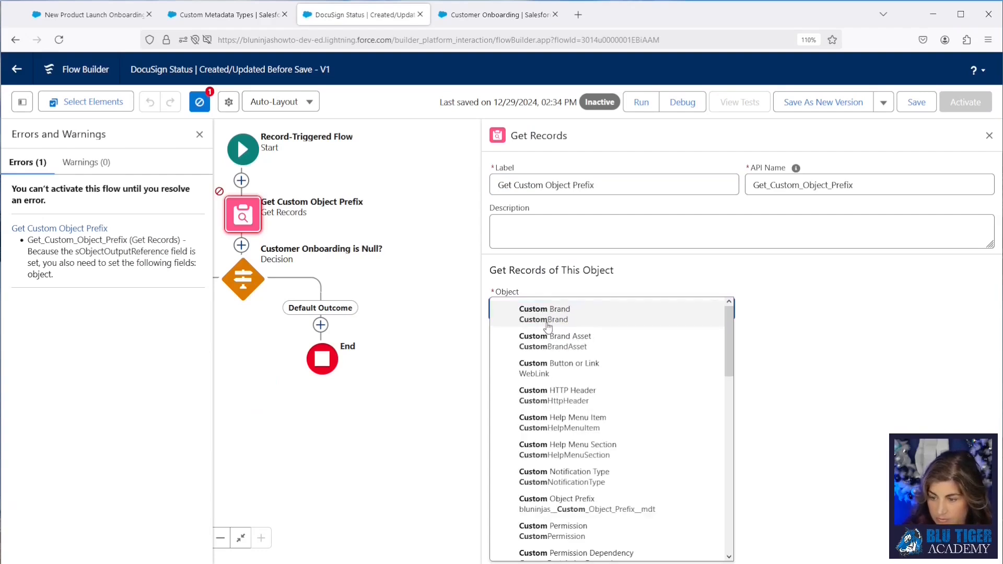
pyautogui.click(558, 503)
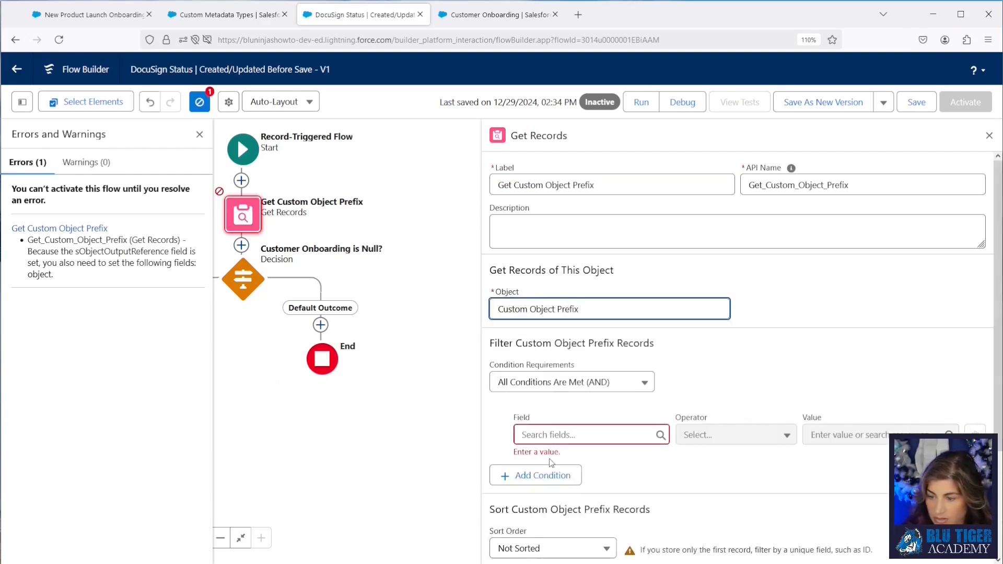
pyautogui.click(549, 435)
pyautogui.write('deve')
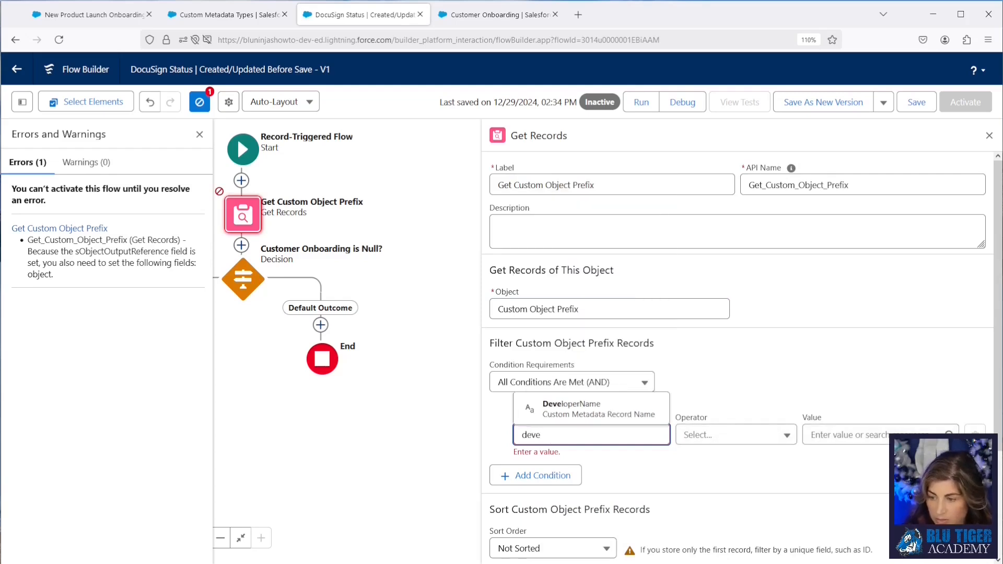
pyautogui.click(562, 413)
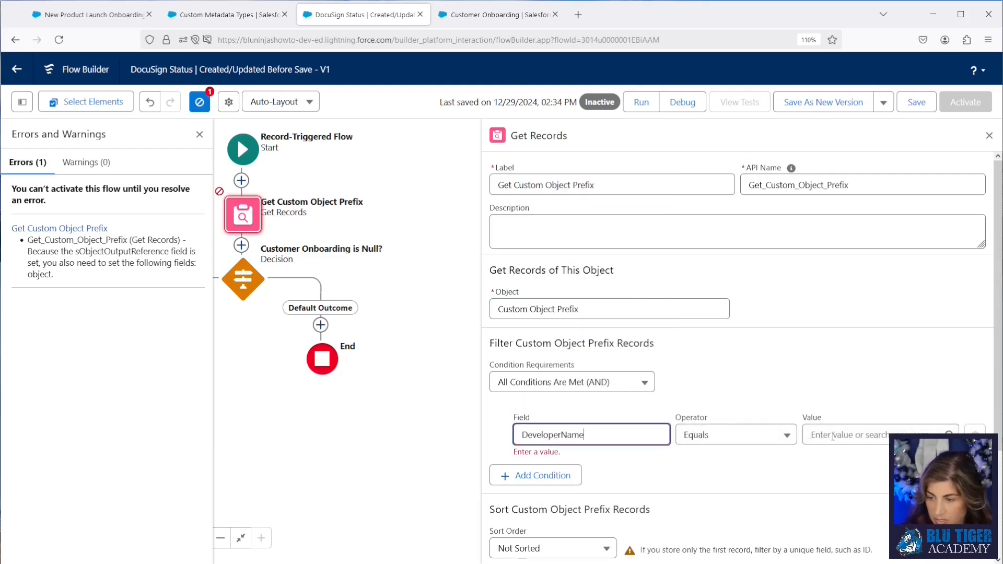
pyautogui.click(833, 436)
pyautogui.hotkey('ctrl', 'v')
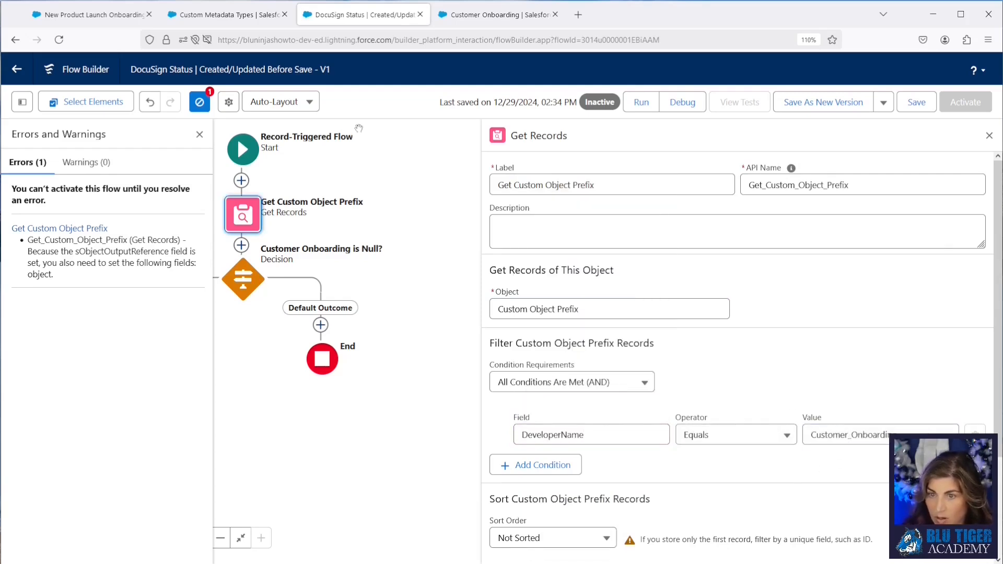
# Step: Compare the prefix record's name on the metadata tab with the filter value in the flow
pyautogui.click(197, 17)
pyautogui.moveTo(416, 271); pyautogui.dragTo(321, 273)
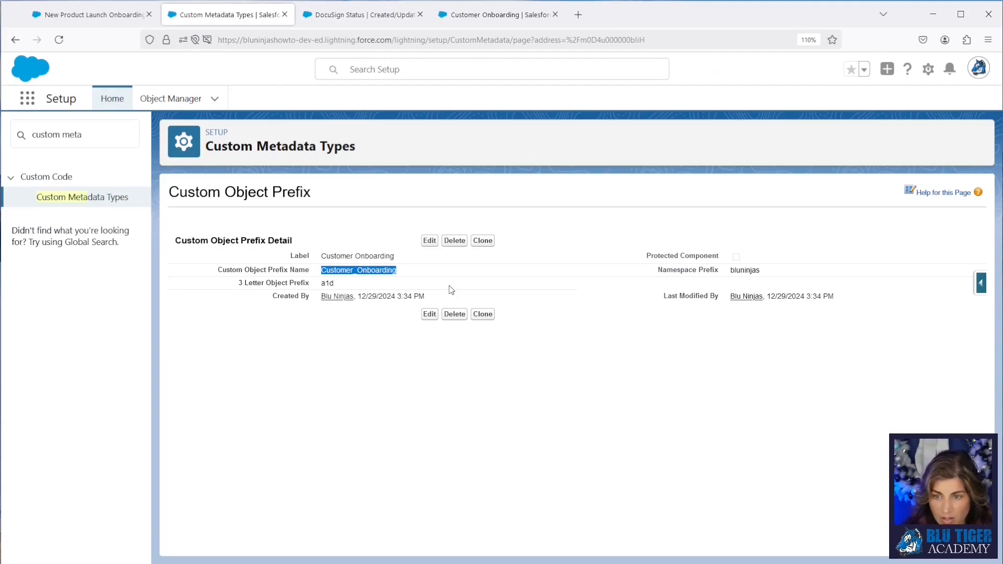
pyautogui.click(357, 16)
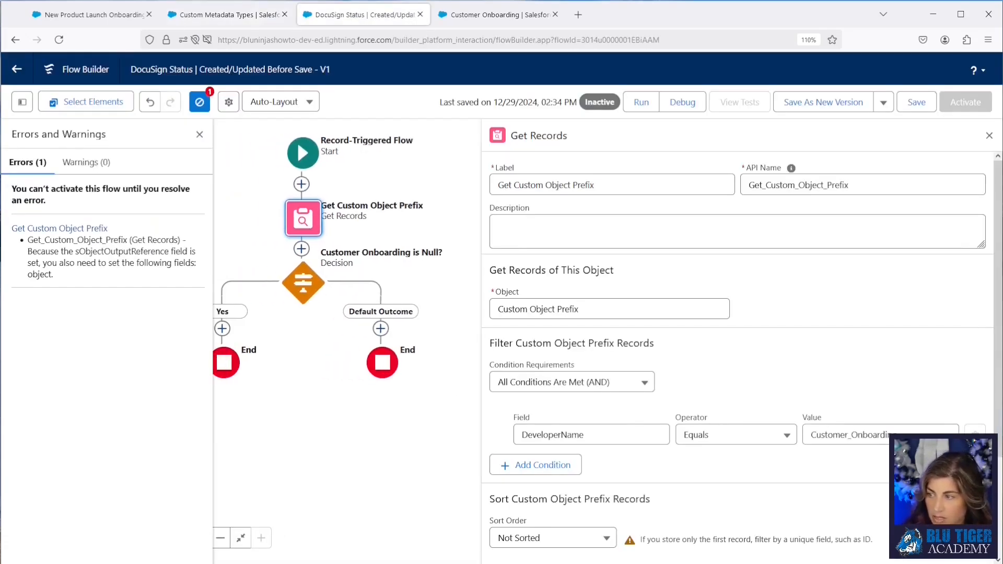
# Step: Edit the decision so its Salesforce Source ID condition uses Starts With the Get Custom Object Prefix record's 3 Letter Object Prefix
pyautogui.click(989, 135)
pyautogui.click(433, 285)
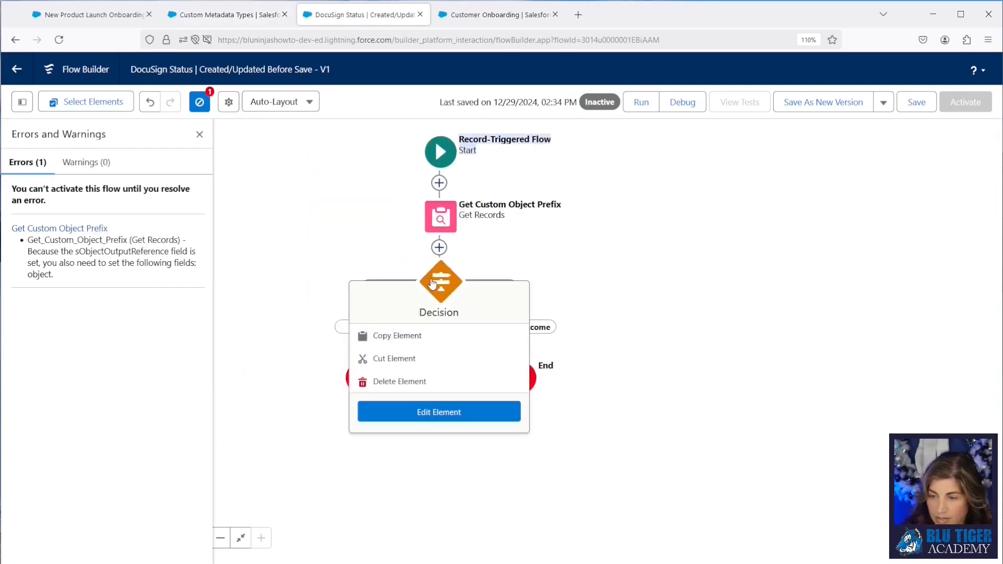
pyautogui.click(470, 410)
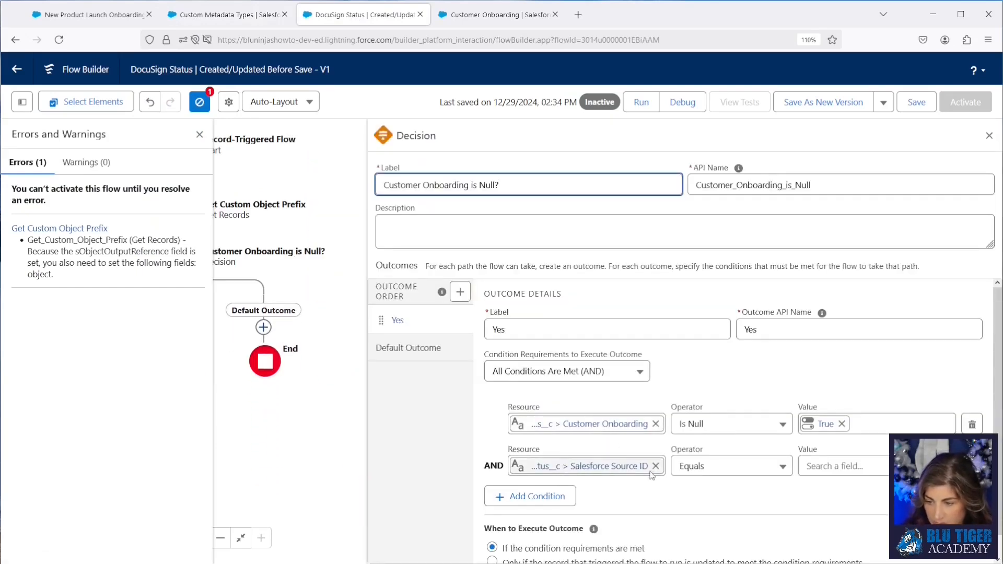
pyautogui.click(688, 473)
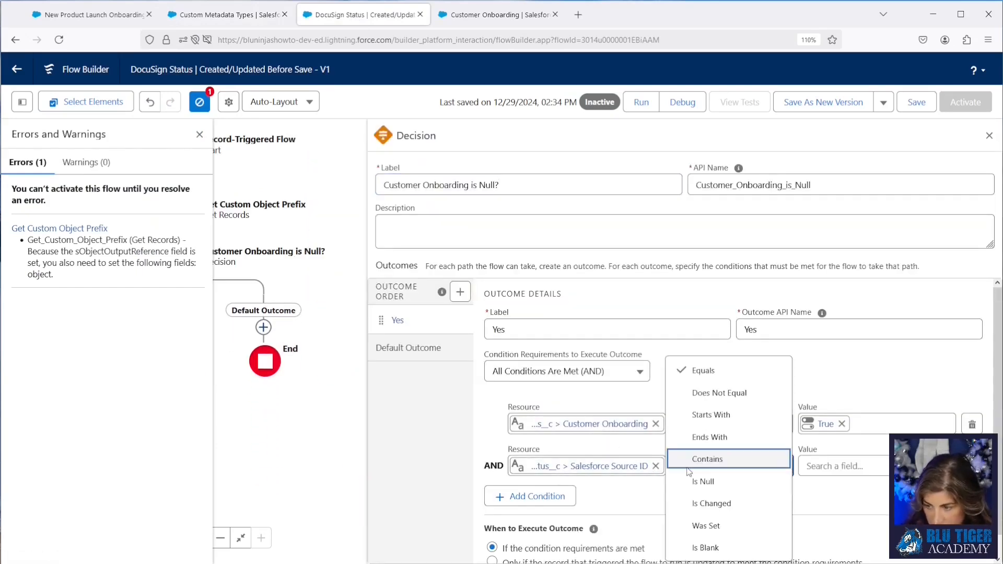
pyautogui.click(715, 414)
pyautogui.click(847, 468)
pyautogui.write('get')
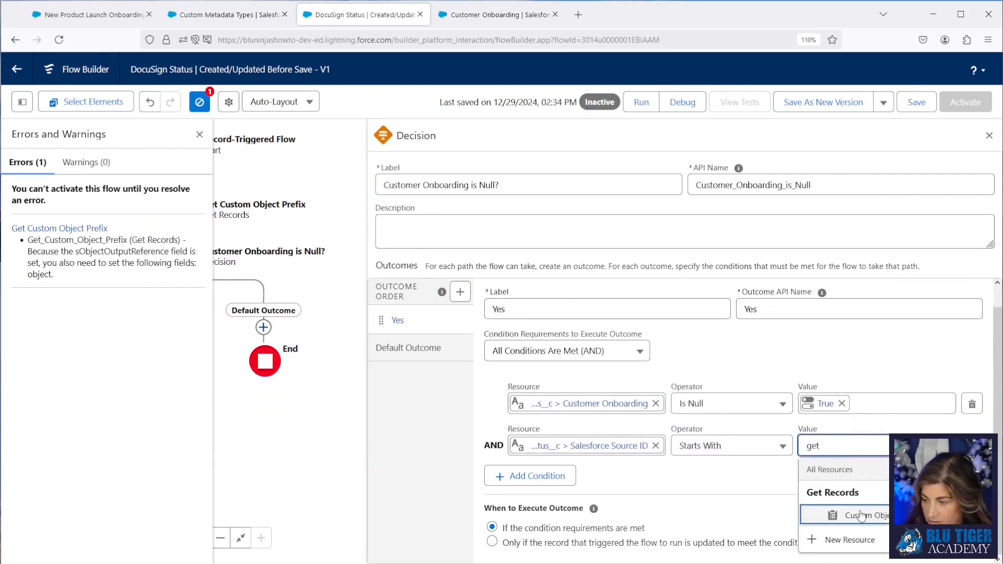
pyautogui.click(841, 514)
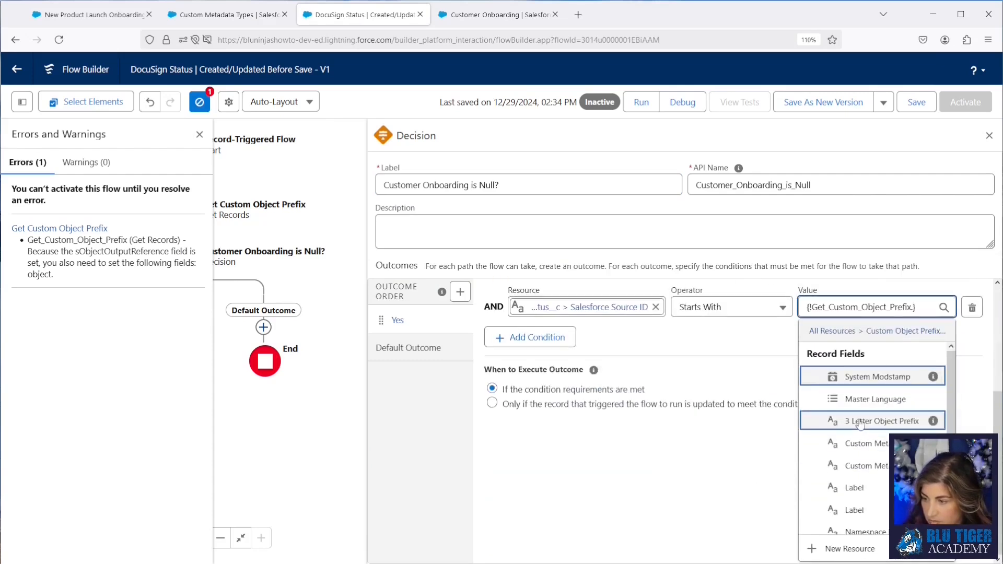
pyautogui.click(862, 423)
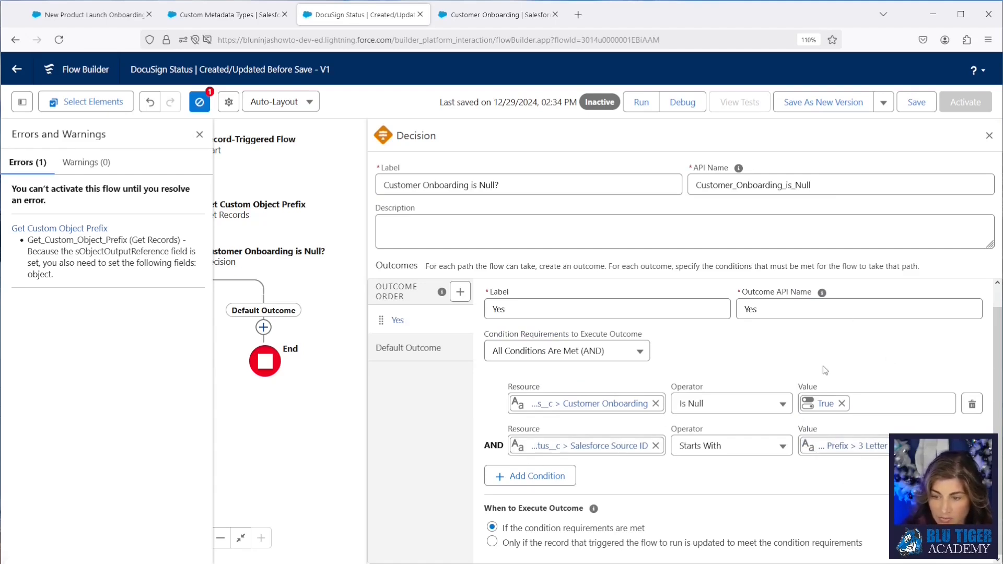
# Step: Rename the decision's default outcome to No
pyautogui.click(387, 349)
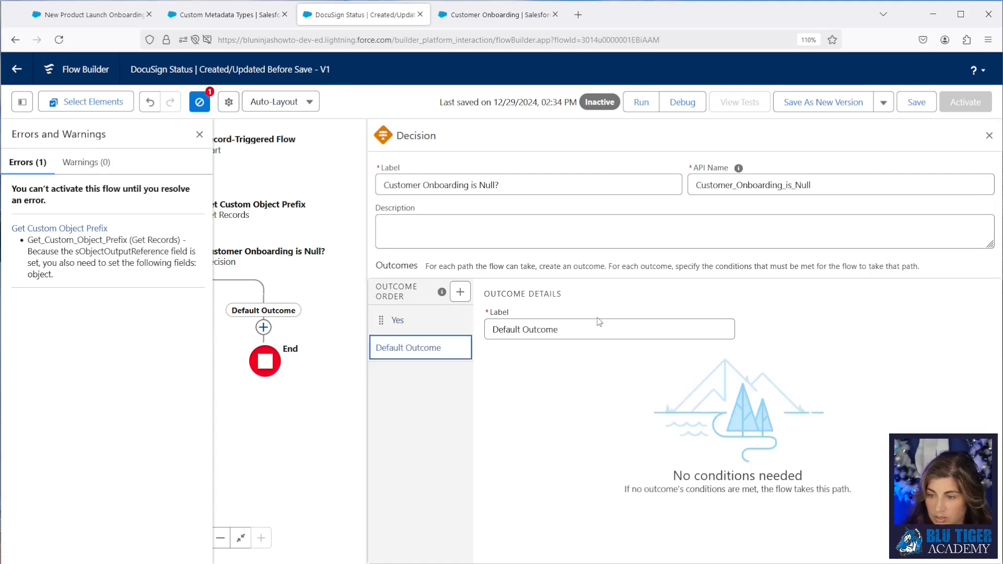
pyautogui.write('No')
pyautogui.click(471, 322)
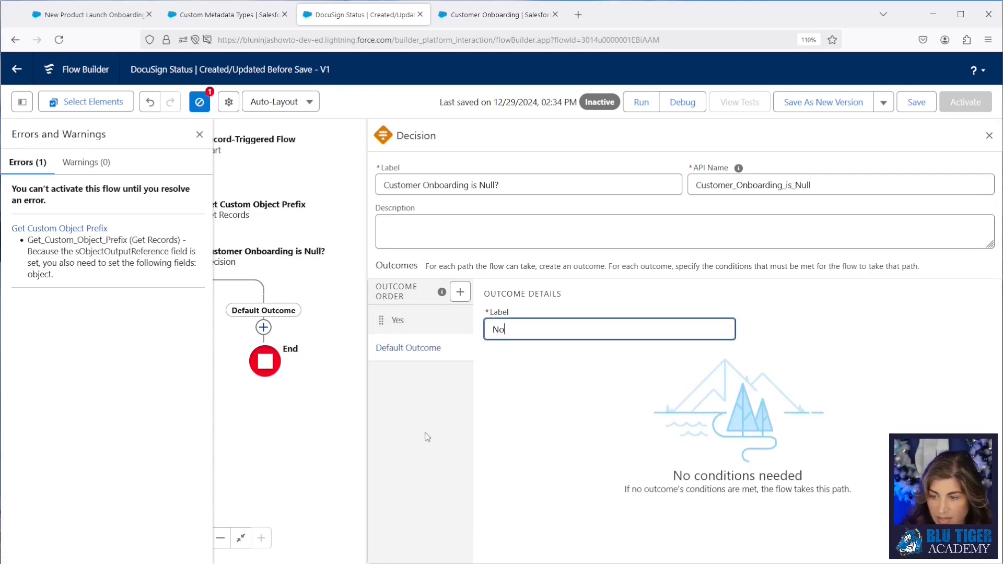
pyautogui.click(200, 135)
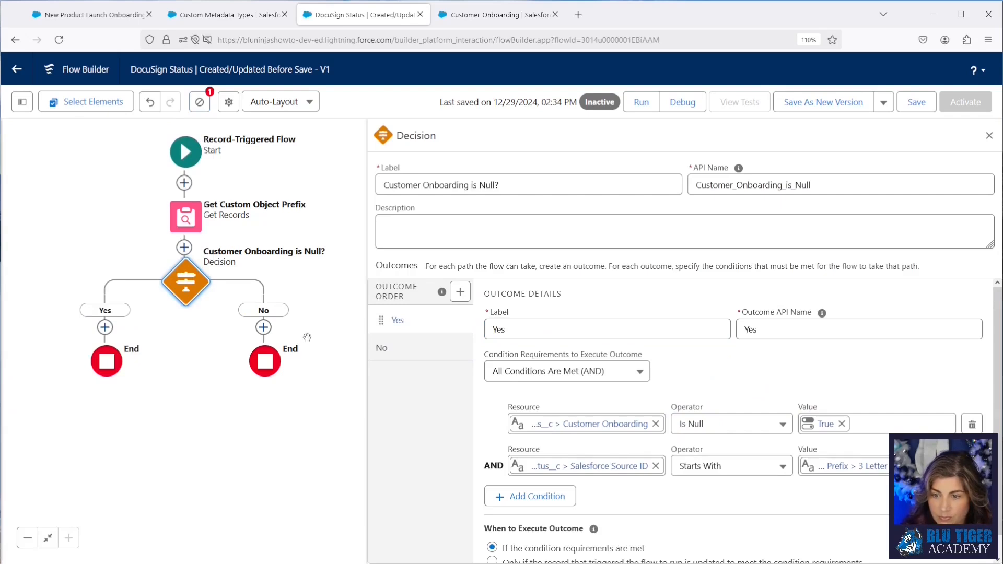
# Step: Add an Assignment on the Yes path labelled Assign Customer Onboarding Field
pyautogui.click(105, 327)
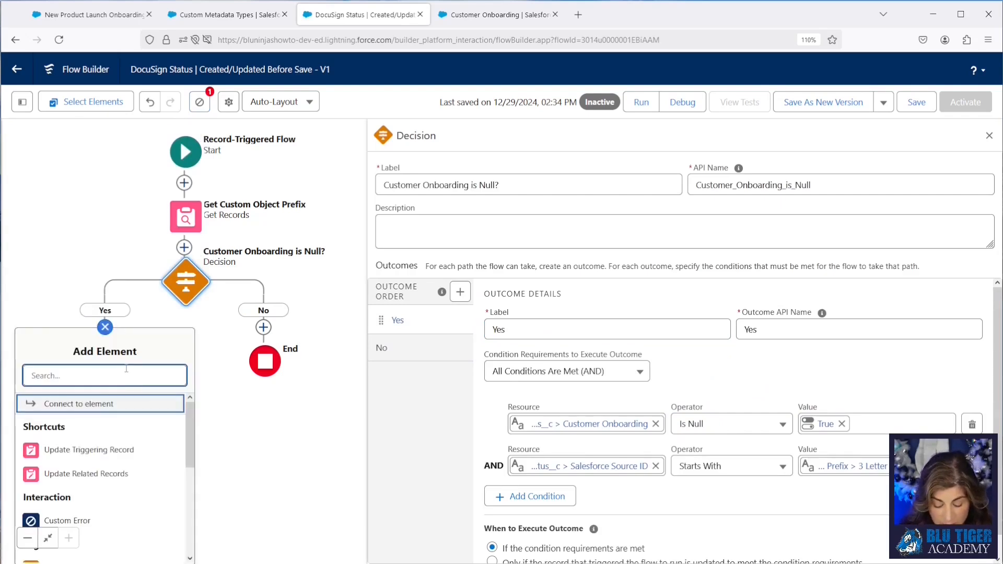
pyautogui.write('ass')
pyautogui.click(116, 409)
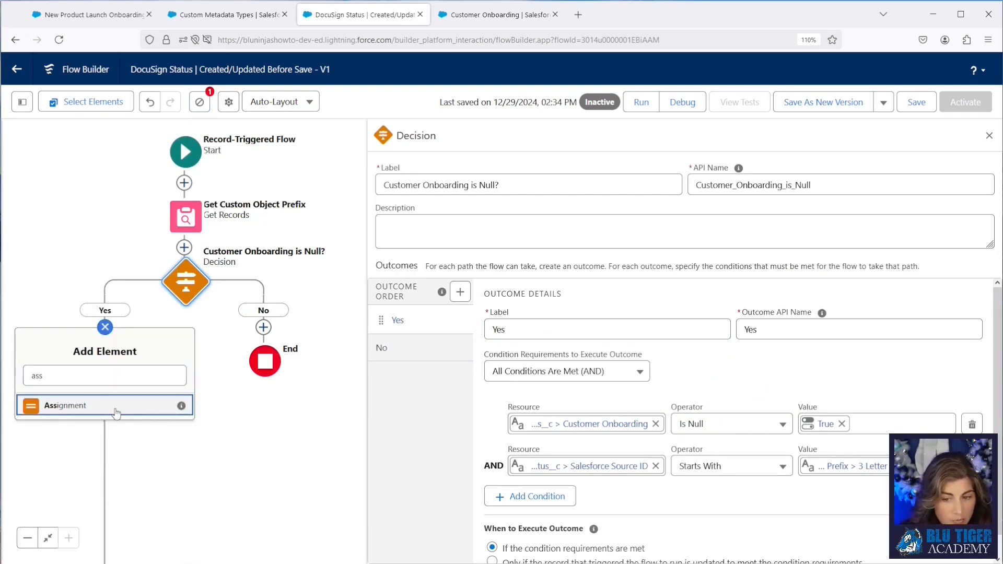
pyautogui.write('as')
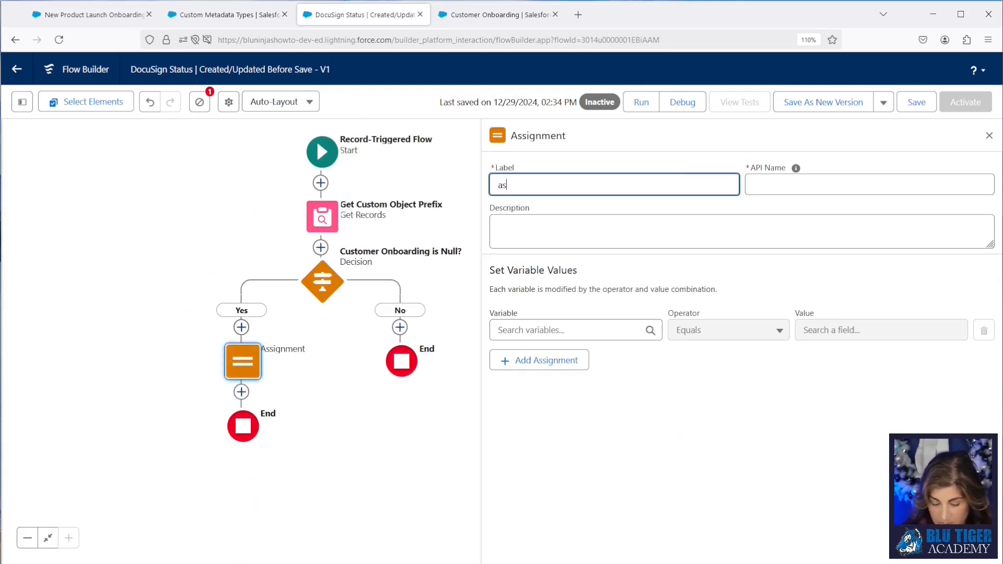
pyautogui.write('sign Custo')
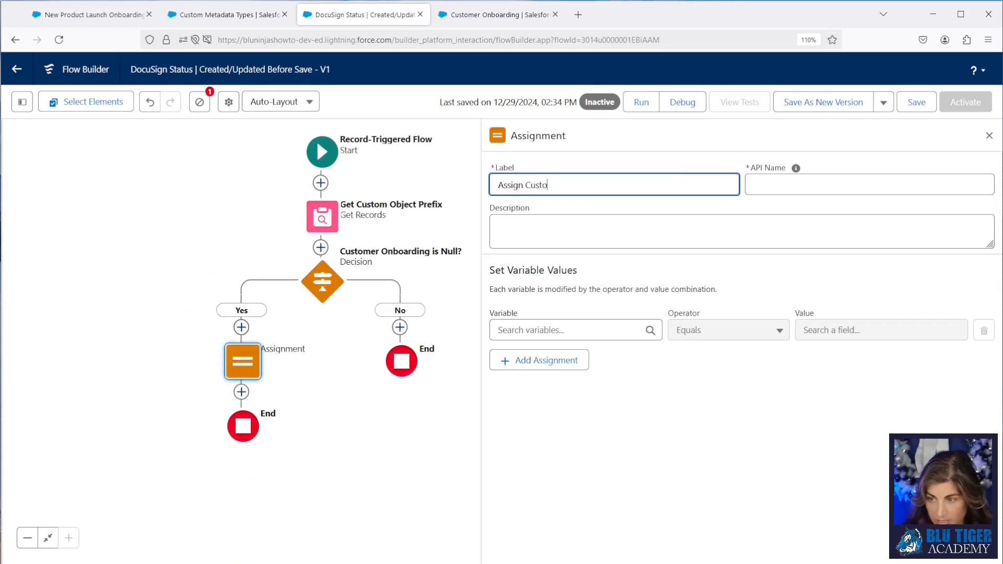
pyautogui.write('mer Onboarding ')
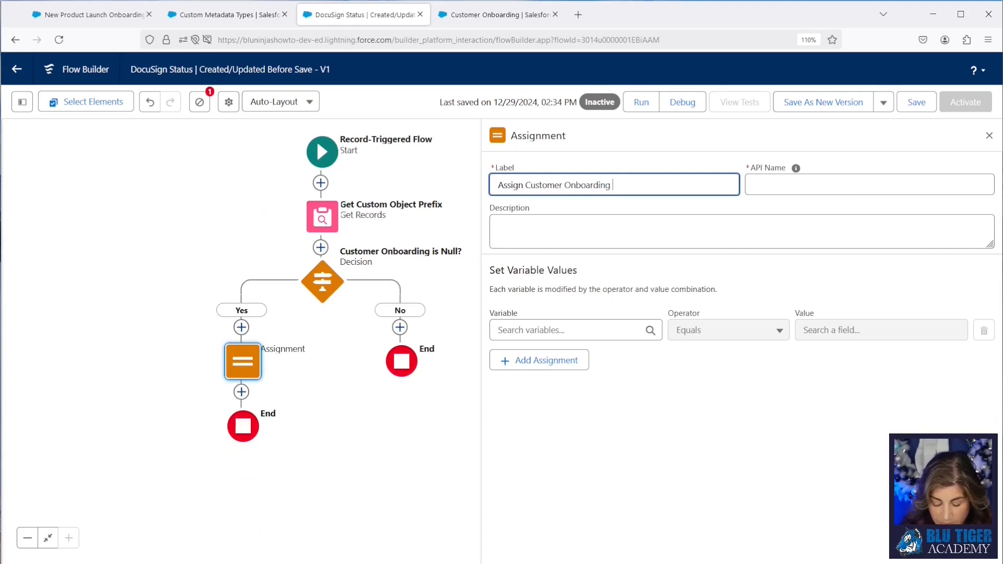
pyautogui.write('Field')
pyautogui.press('Tab')
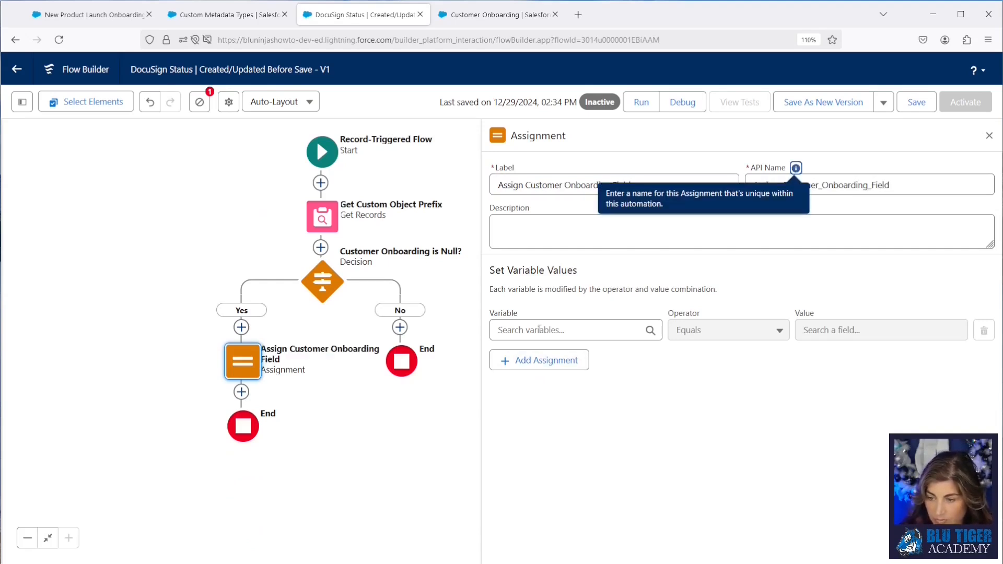
# Step: Set the assignment so the triggering record's Customer Onboarding equals its Salesforce Source ID
pyautogui.click(540, 330)
pyautogui.write('rec')
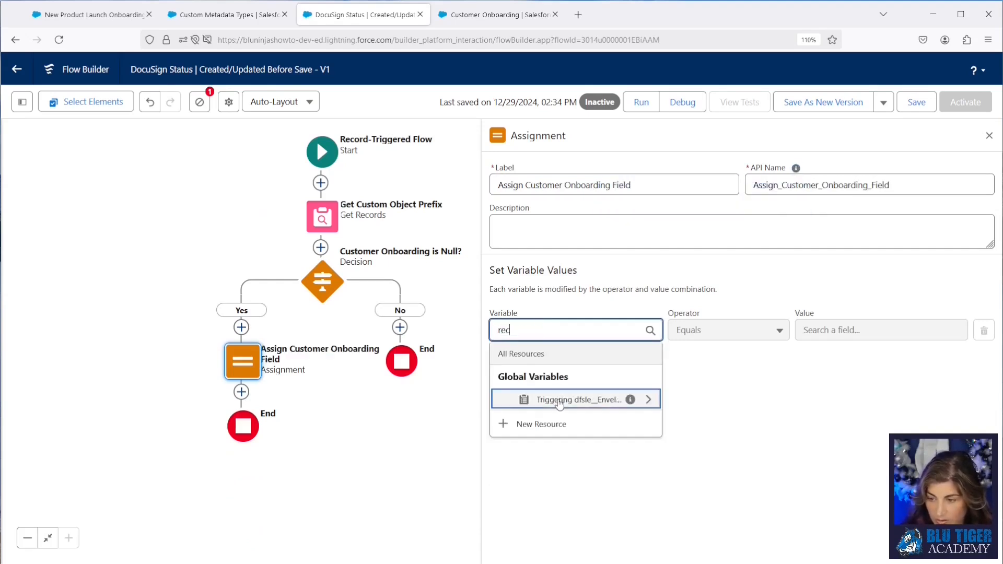
pyautogui.click(559, 400)
pyautogui.write('customer')
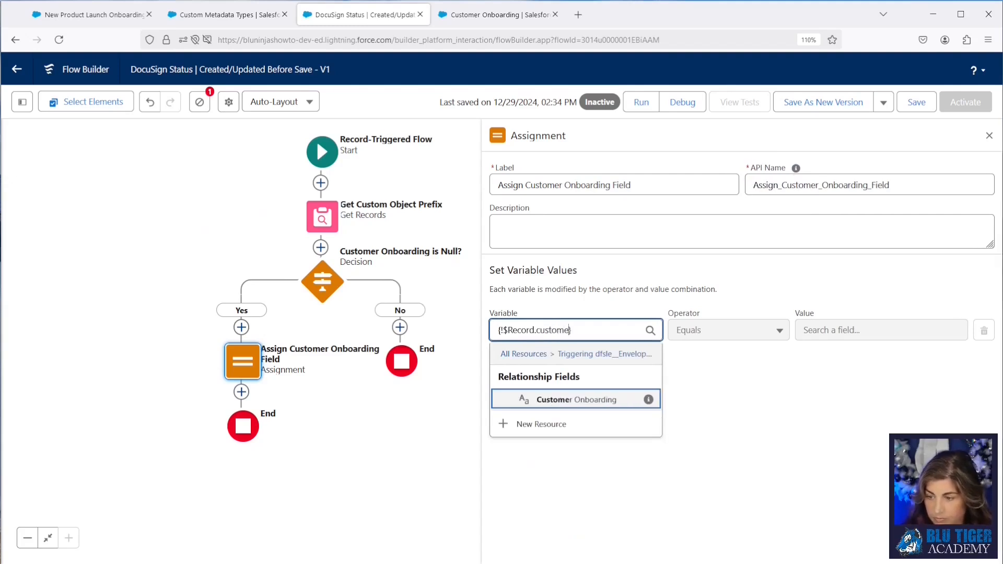
pyautogui.click(605, 401)
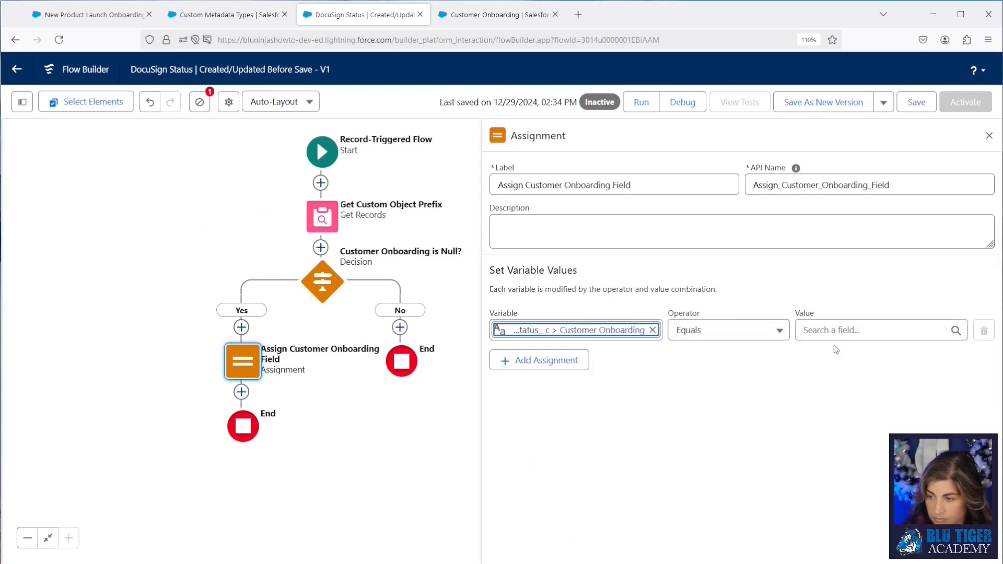
pyautogui.click(834, 332)
pyautogui.write('rec')
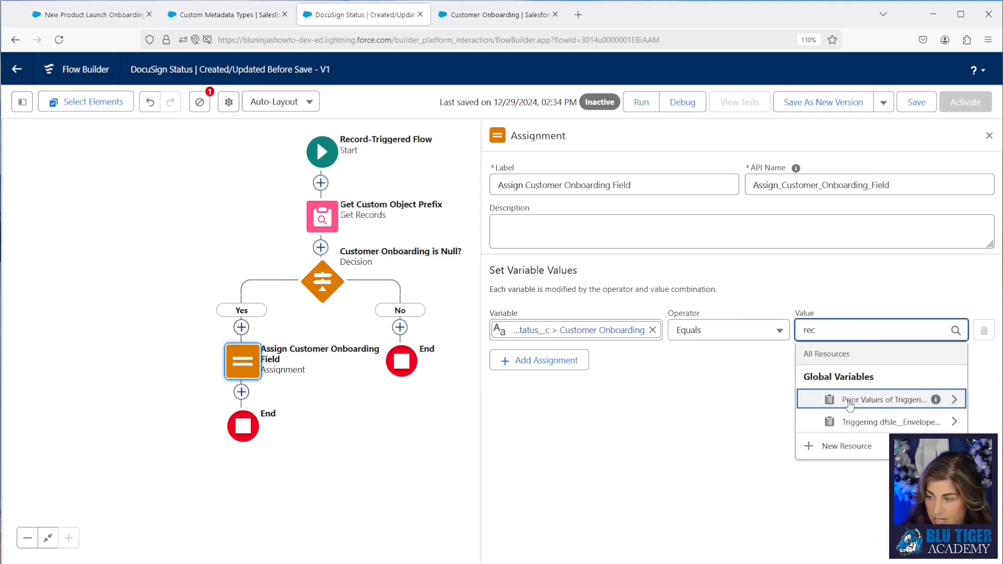
pyautogui.click(851, 422)
pyautogui.write('sale')
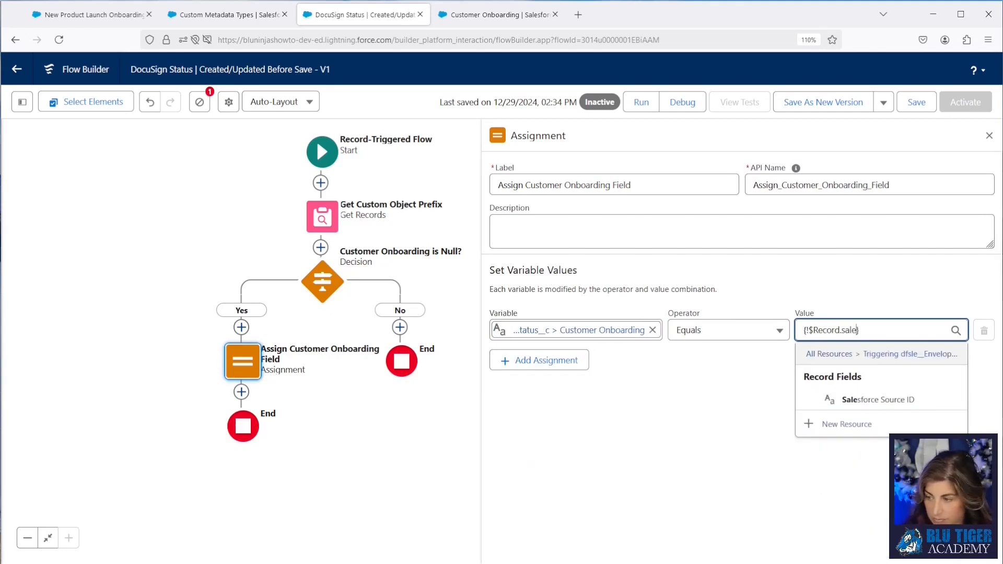
pyautogui.click(883, 400)
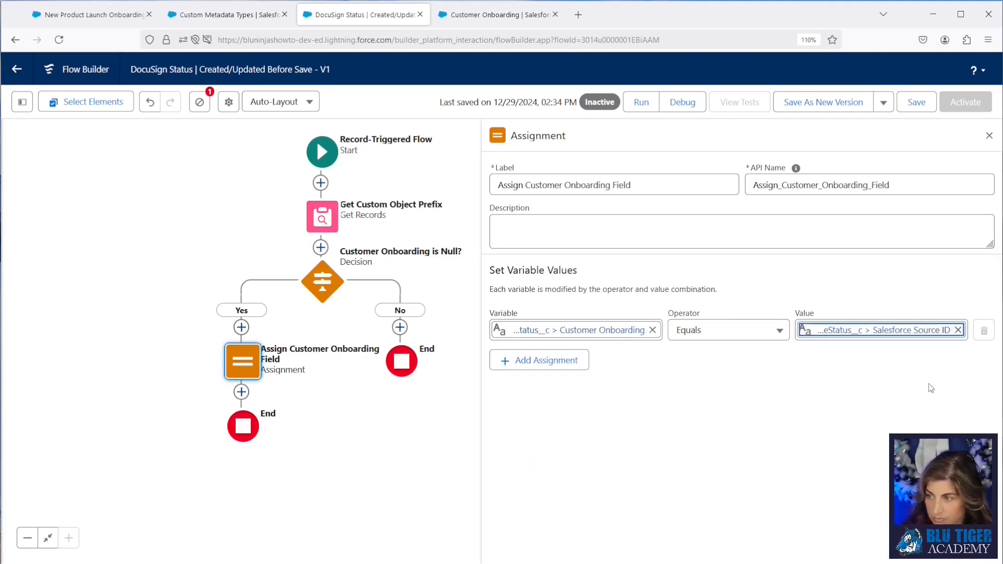
# Step: Save and activate the flow
pyautogui.click(917, 107)
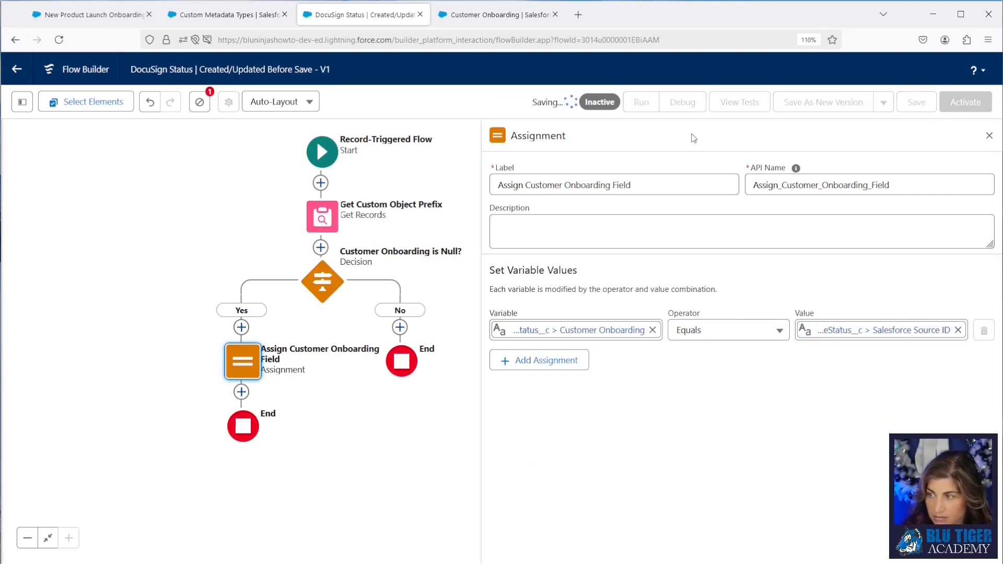
pyautogui.click(964, 103)
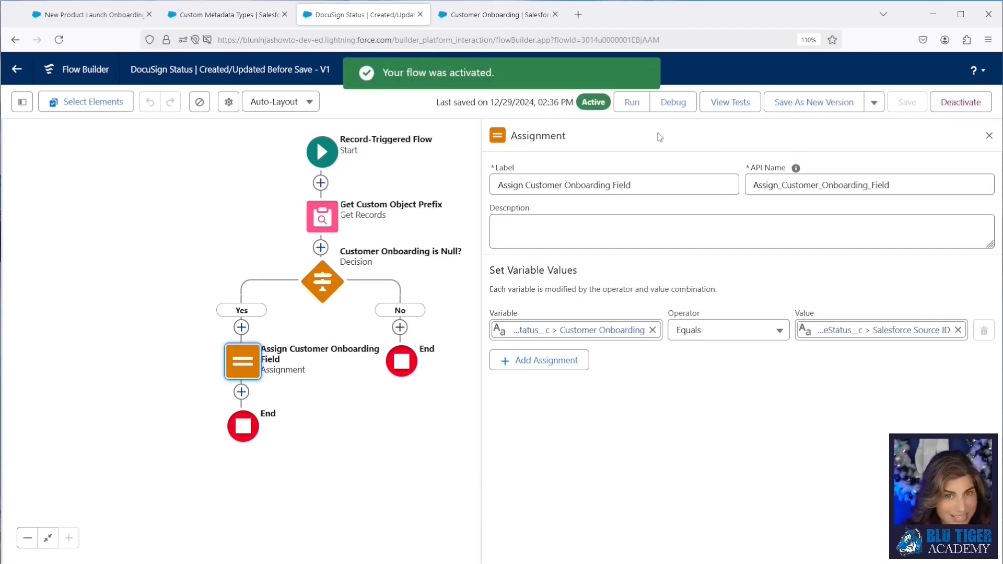
# Step: From the Customer Onboarding record, start Send Generic DocuSign and add the record's contact as the recipient
pyautogui.click(88, 15)
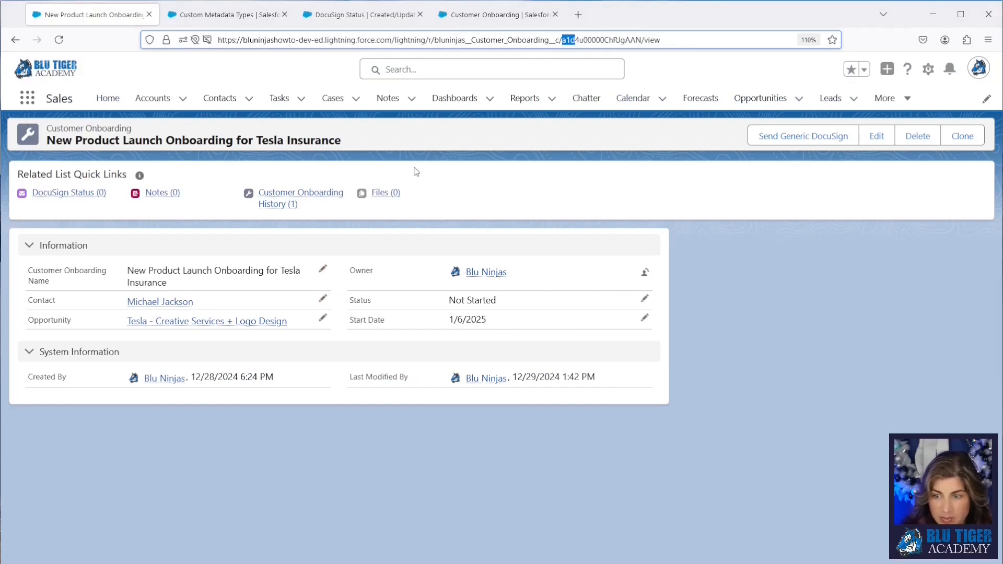
pyautogui.click(778, 141)
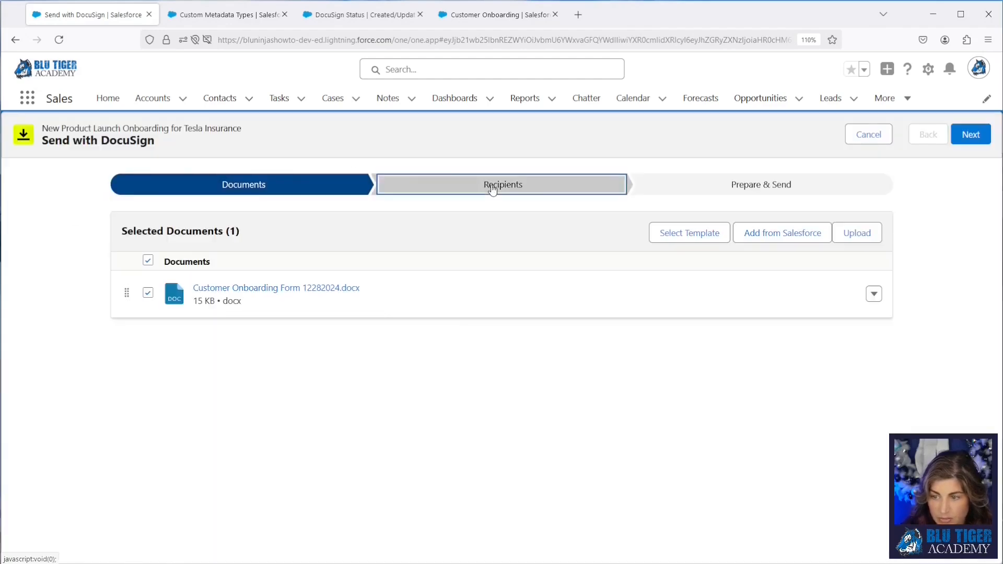
pyautogui.click(490, 187)
pyautogui.click(506, 440)
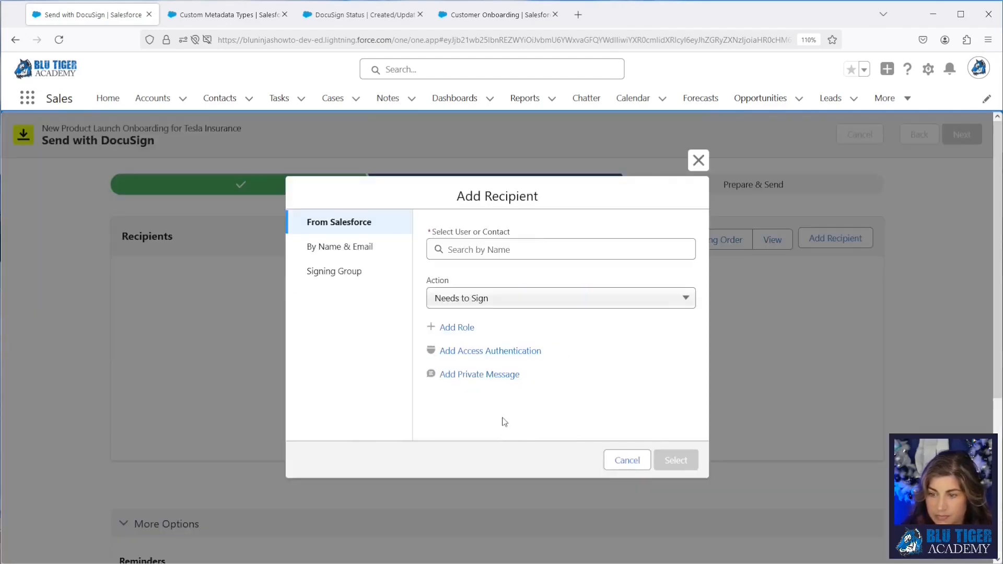
pyautogui.click(478, 253)
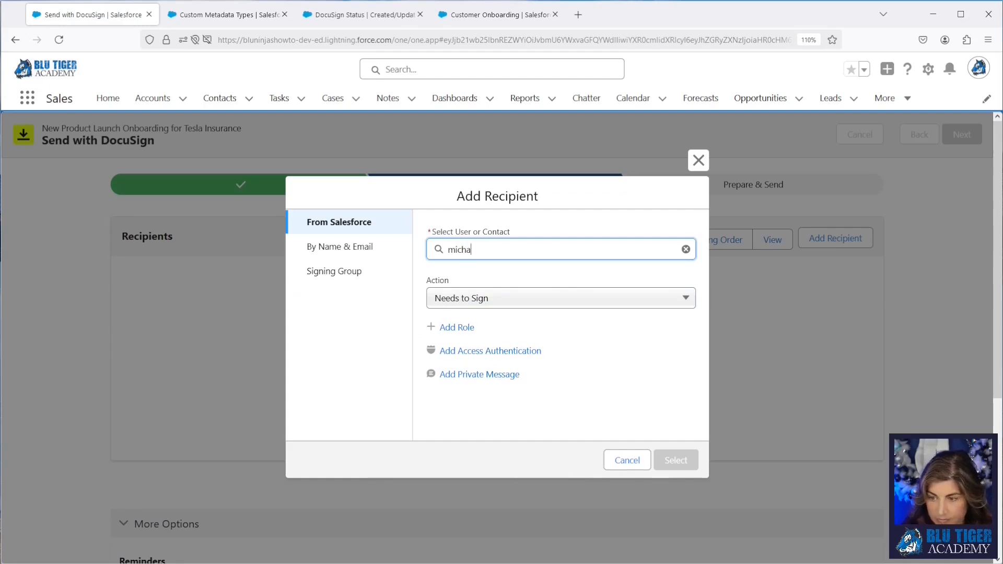
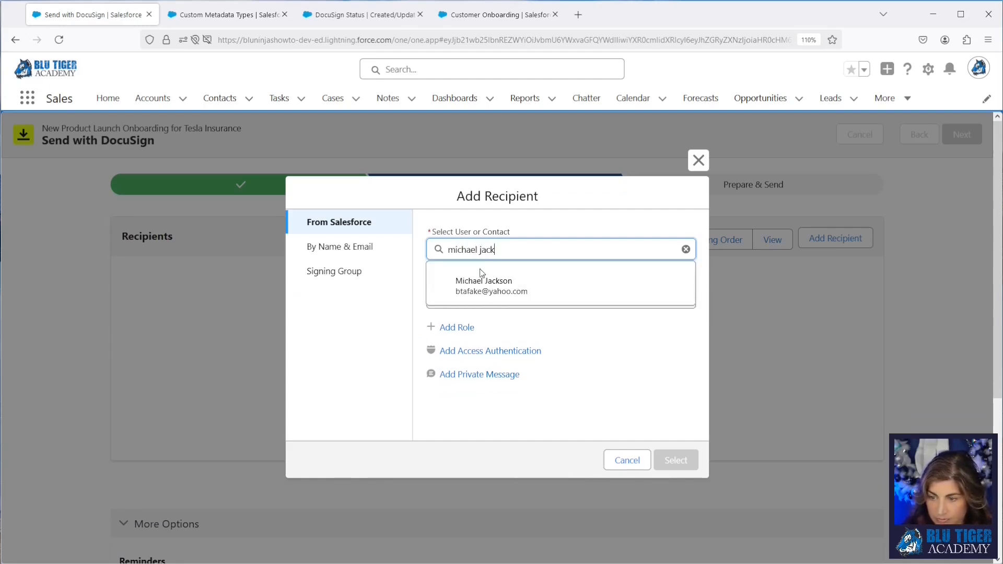
pyautogui.click(496, 285)
pyautogui.click(676, 459)
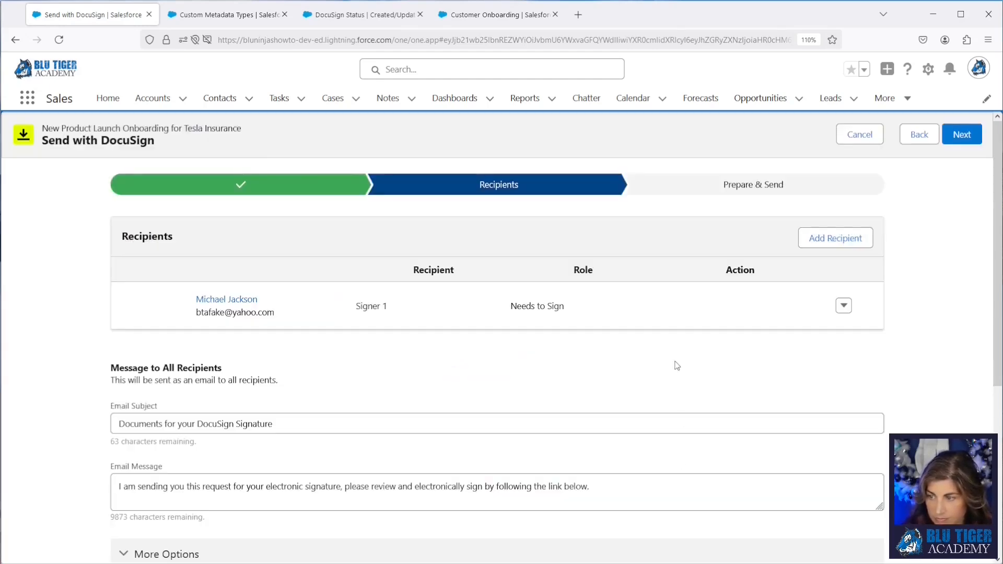
# Step: Place a Signature field on the signature line and a Name field on the Full Name line, then send the envelope
pyautogui.click(737, 199)
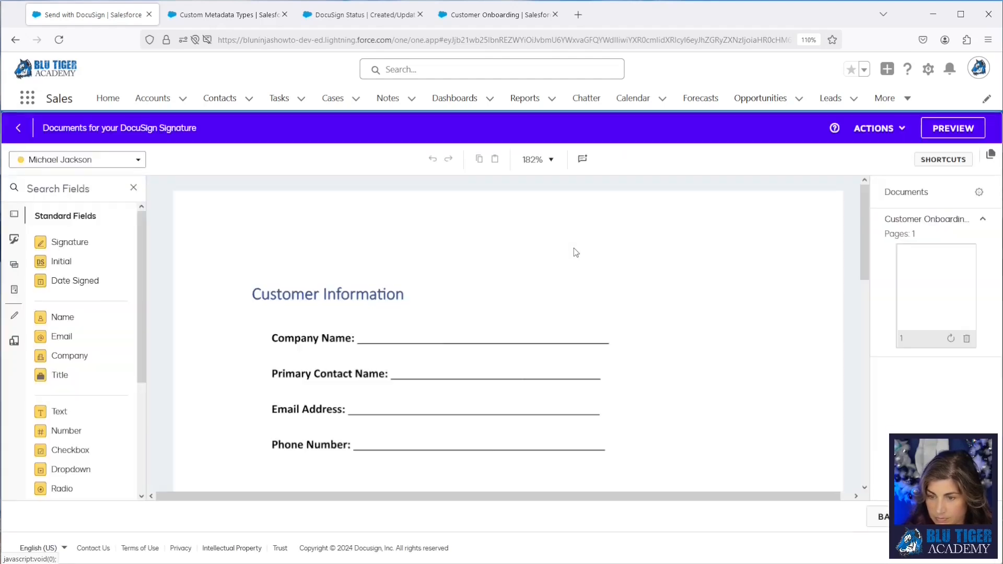
pyautogui.scroll(-12, 574, 252)
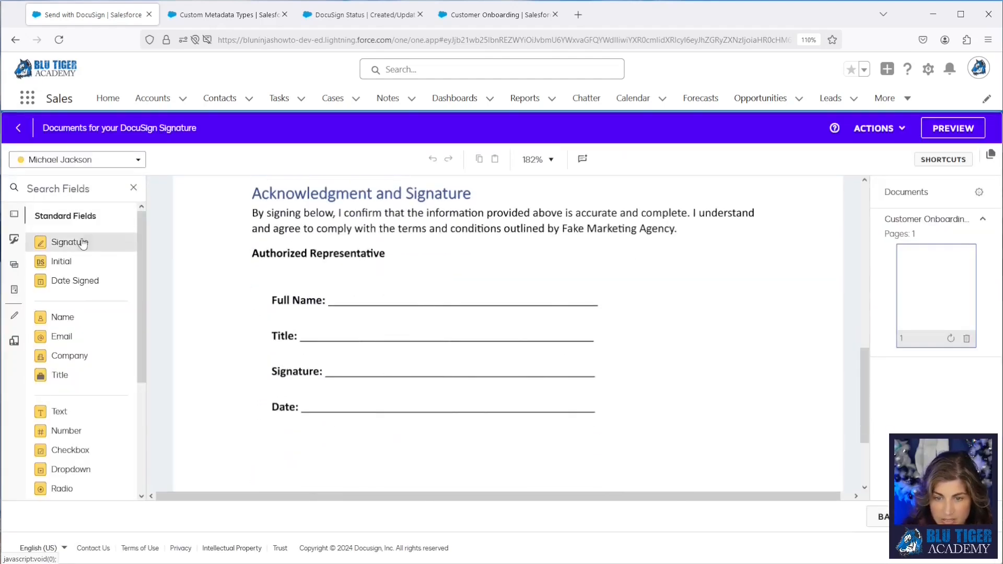
pyautogui.moveTo(82, 244); pyautogui.dragTo(387, 365)
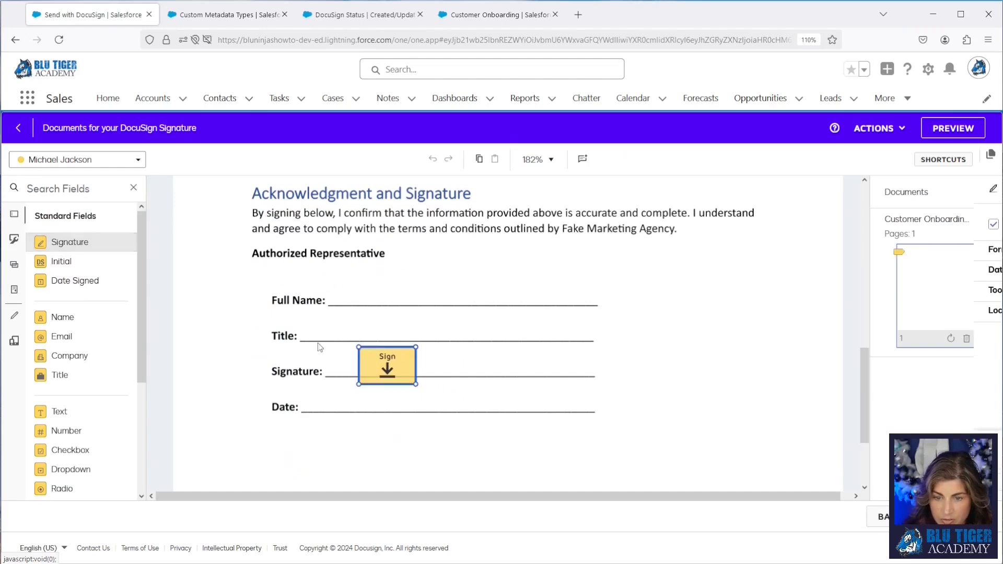
pyautogui.moveTo(80, 316)
pyautogui.mouseDown()
pyautogui.moveTo(349, 298)
pyautogui.moveTo(335, 296)
pyautogui.mouseUp()
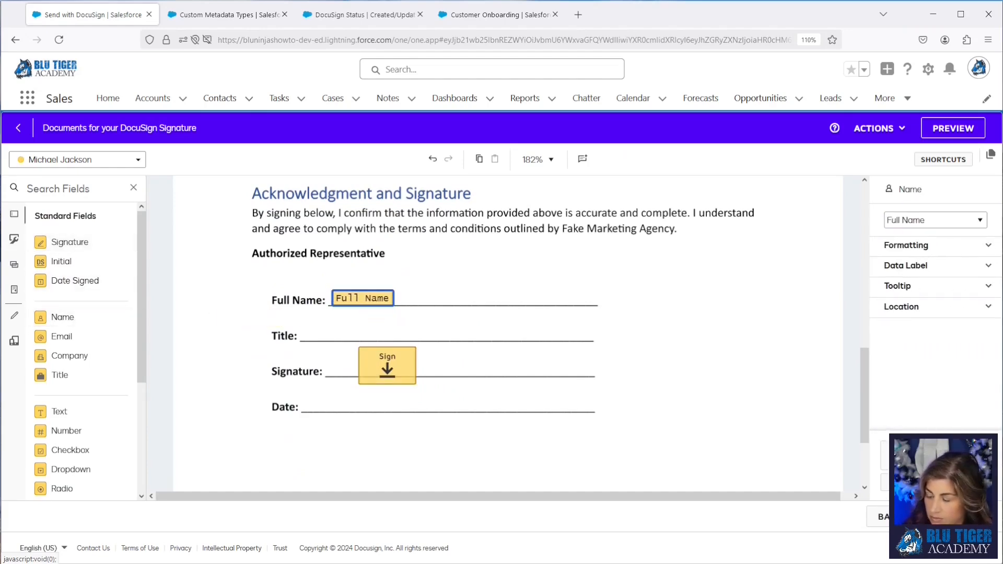
pyautogui.click(955, 517)
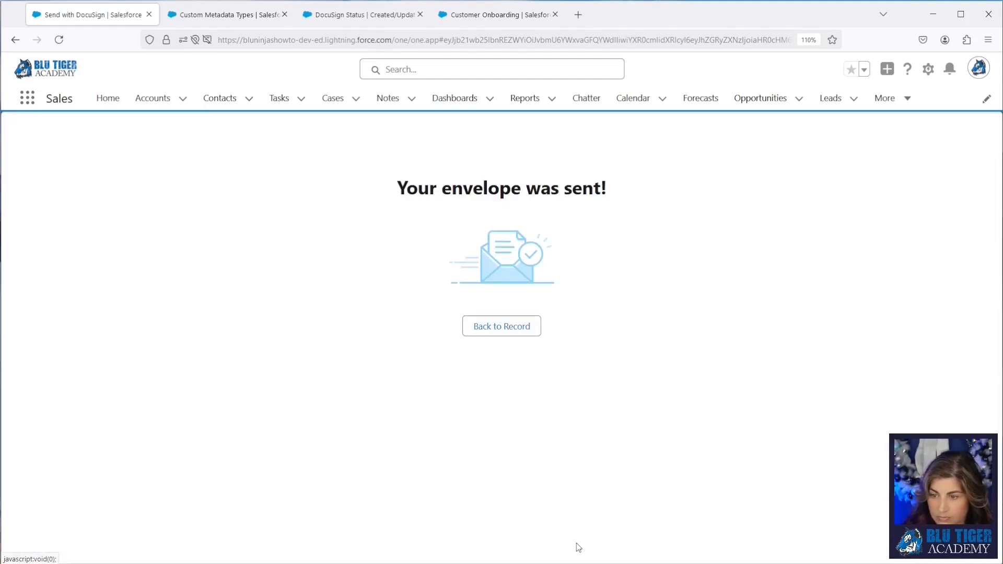
# Step: Return to the record and refresh its DocuSign Status related list
pyautogui.click(511, 326)
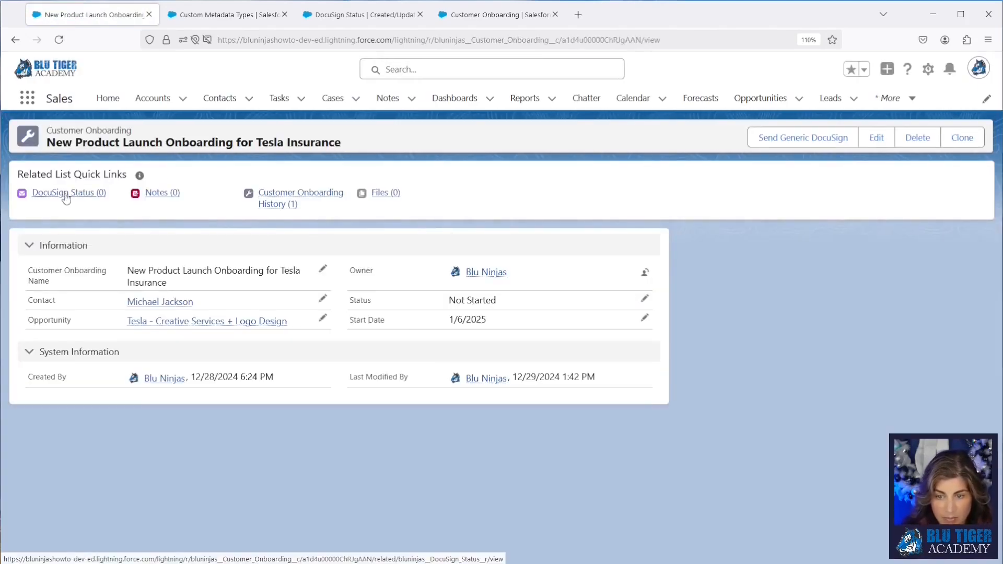
pyautogui.moveTo(66, 199)
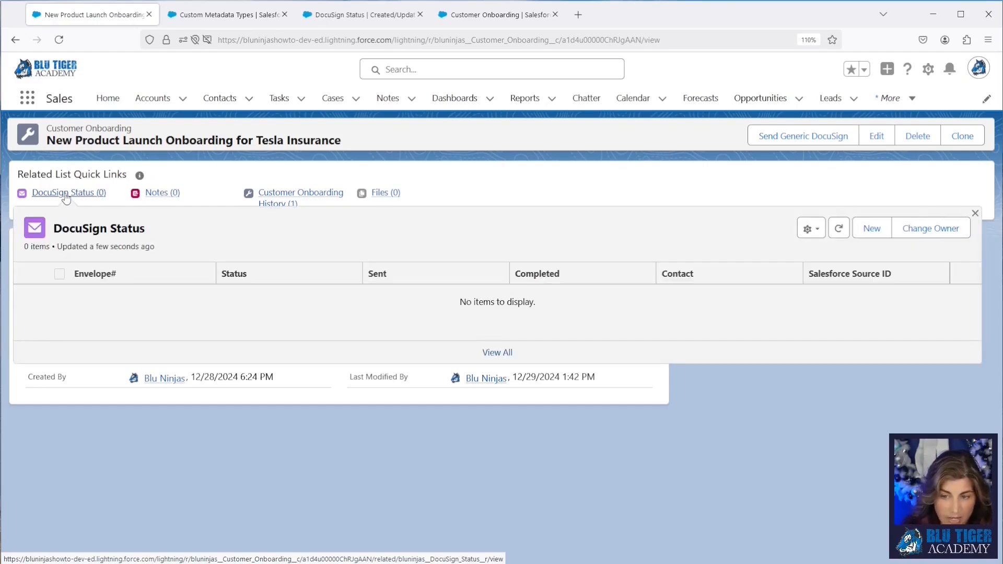
pyautogui.click(839, 233)
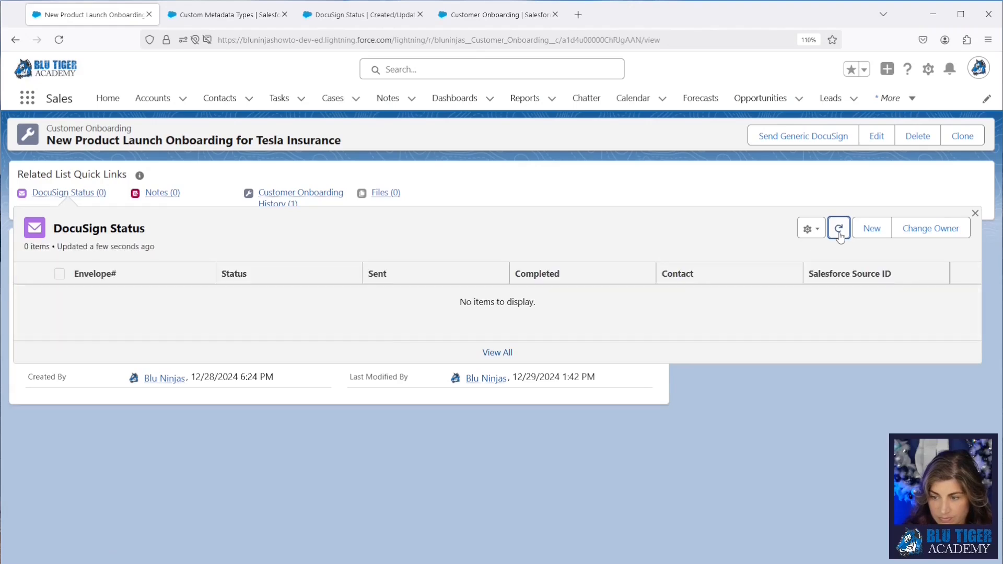